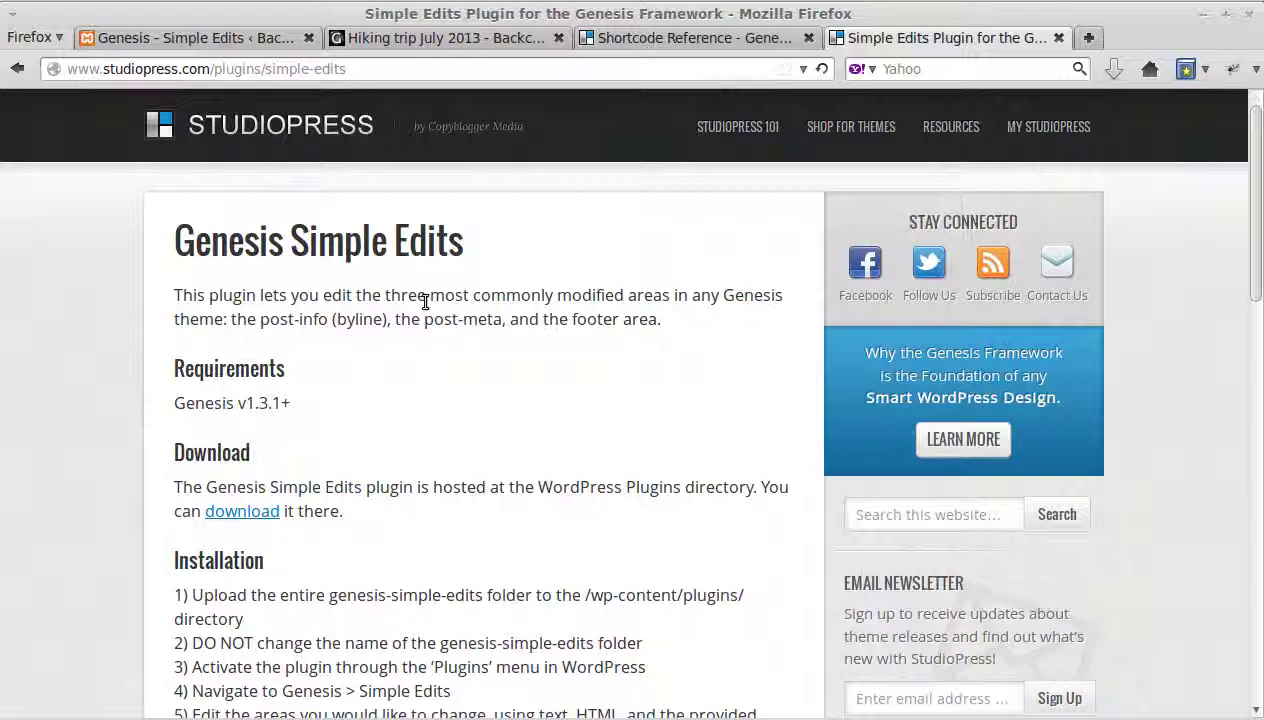
- In the Simple Edits settings, reveal the post shortcodes and replace the Post Info content with a copied [post_author_posts_link]
left_click(209, 39)
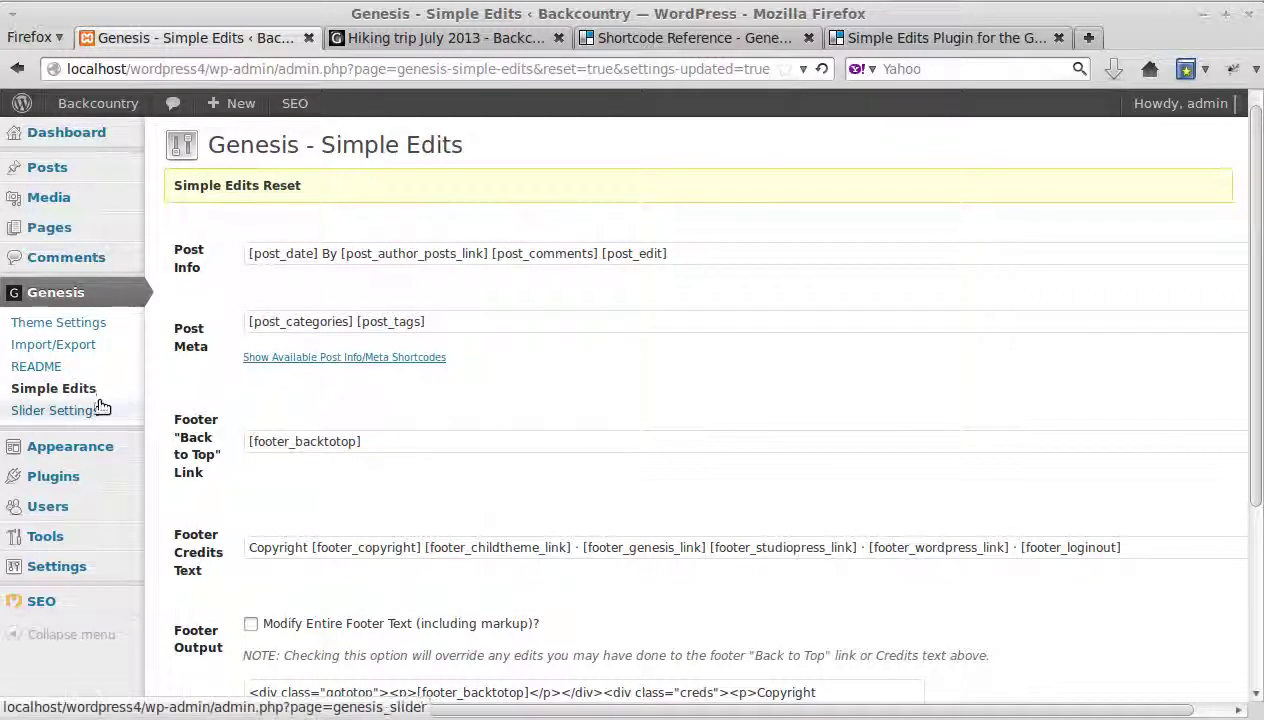
left_click(268, 360)
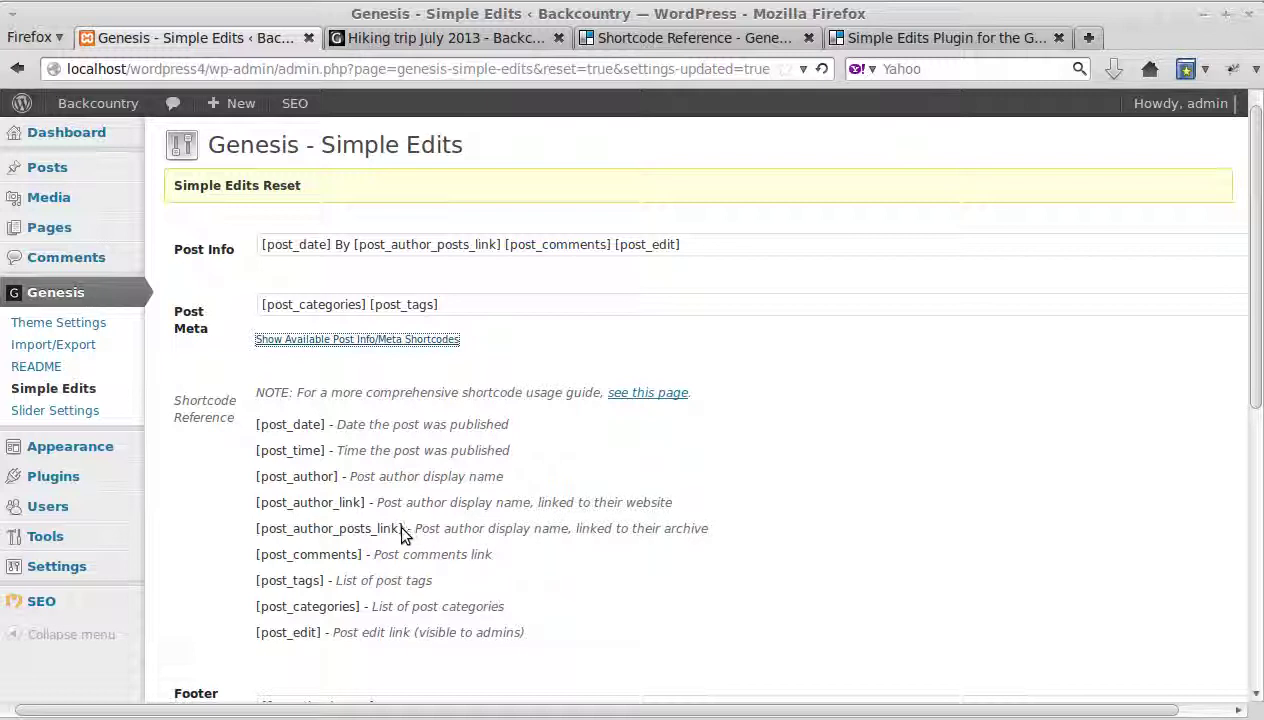
left_click_drag(401, 529, 256, 529)
right_click(257, 531)
left_click(276, 538)
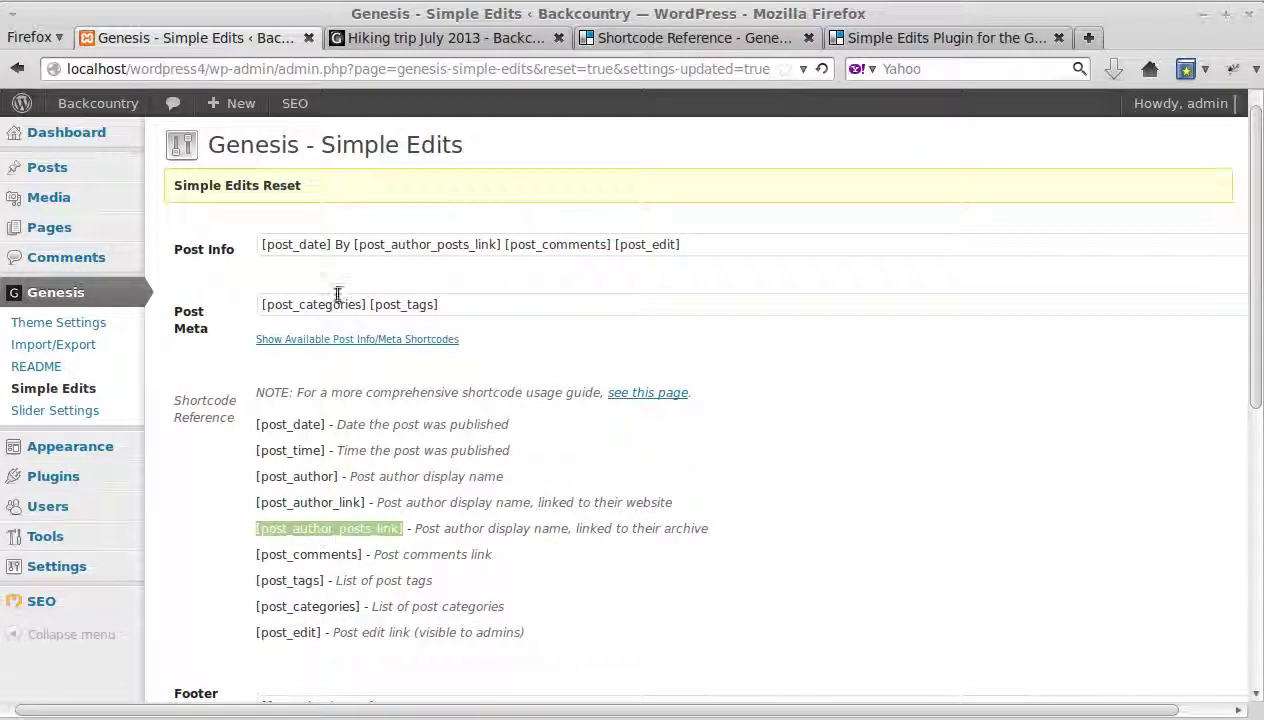
left_click(707, 244)
key("ctrl+a")
key("ctrl+v")
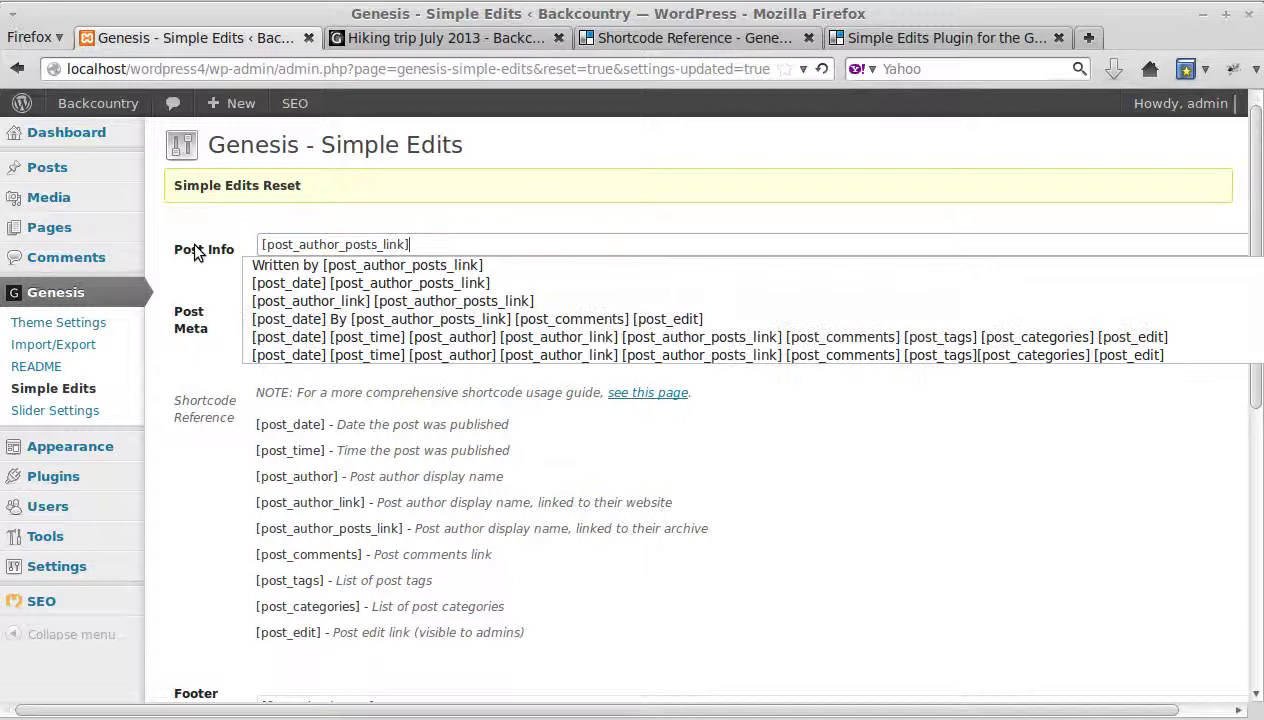
left_click(685, 215)
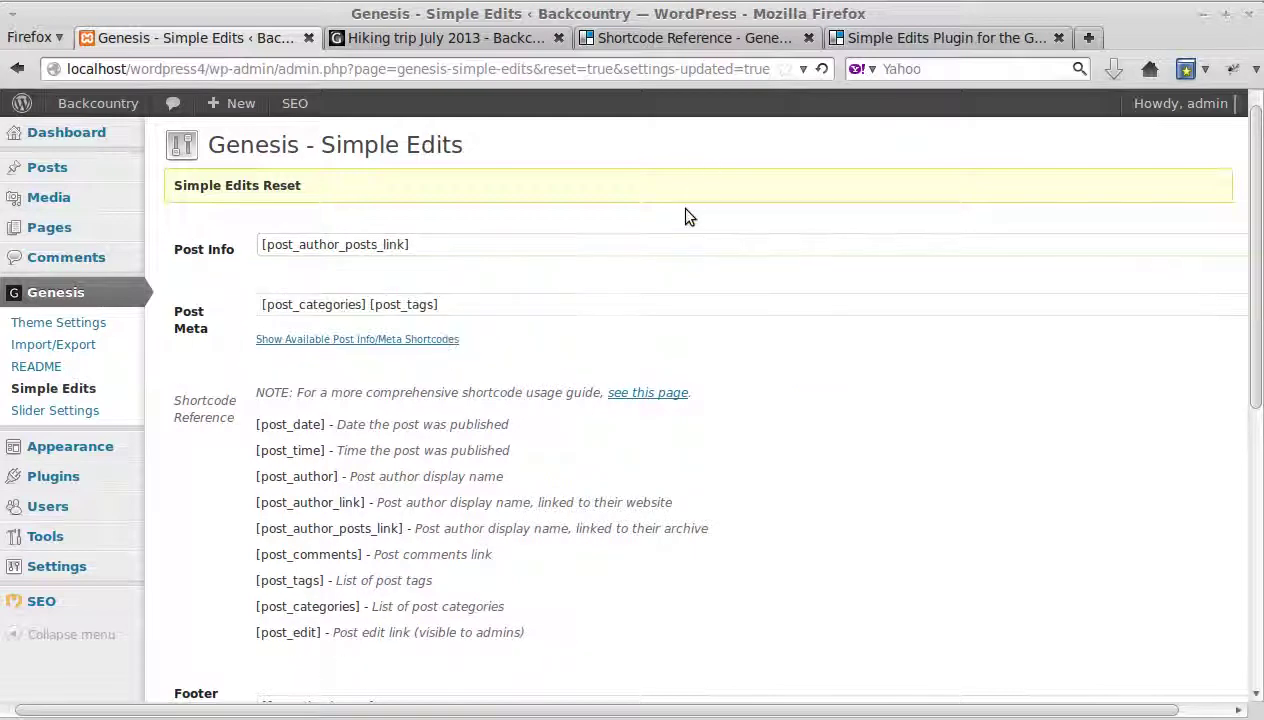
- Prefix the author shortcode in Post Info with "Written by " and save the Simple Edits settings
left_click(353, 245)
left_click(264, 246)
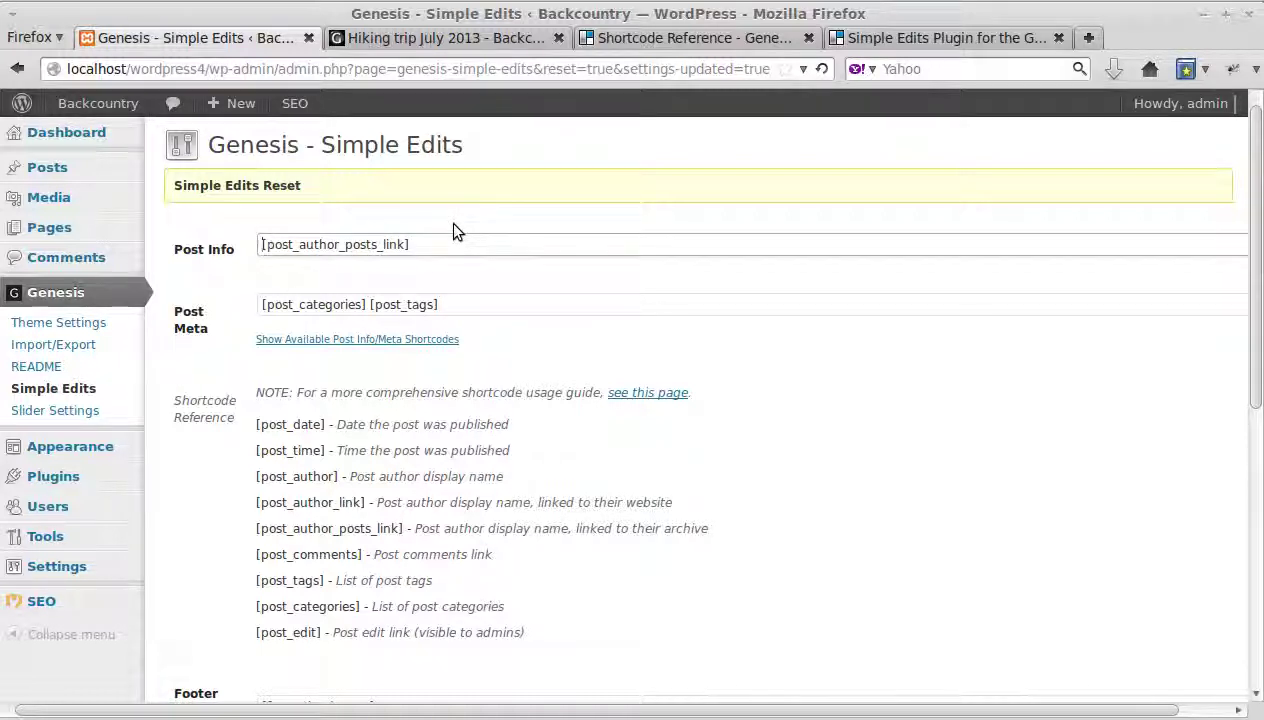
type("Written b")
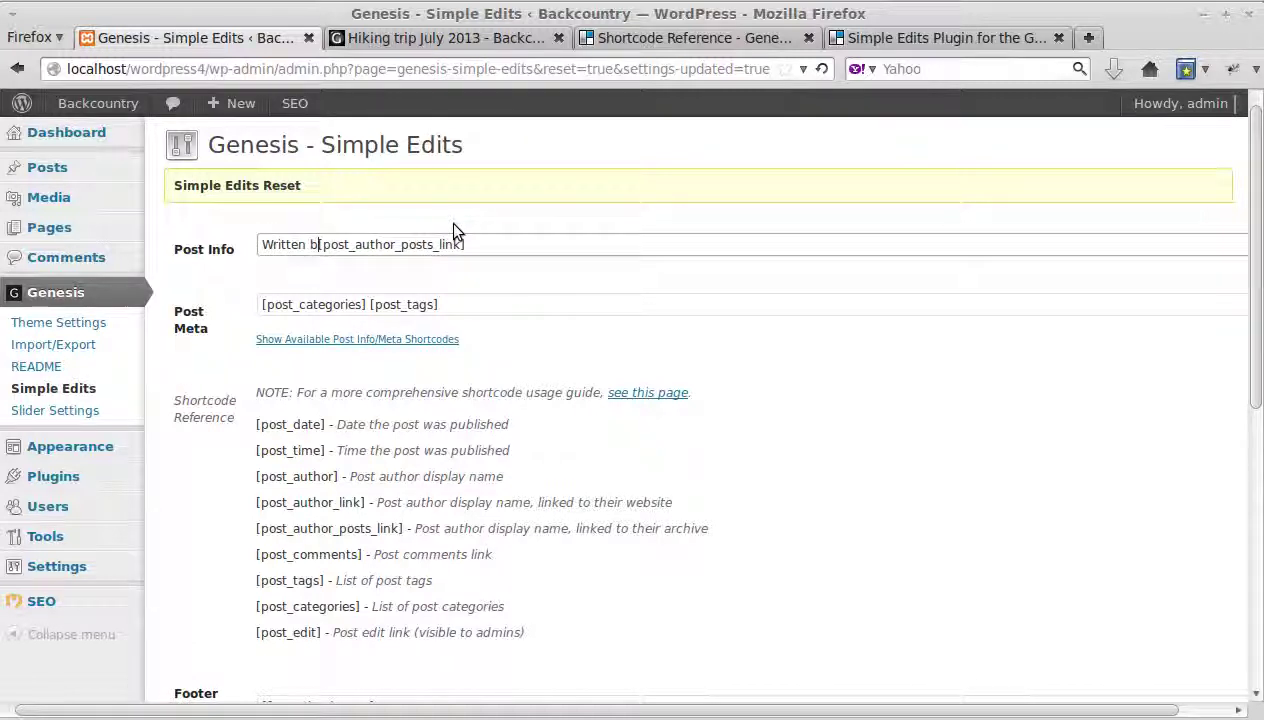
type("y")
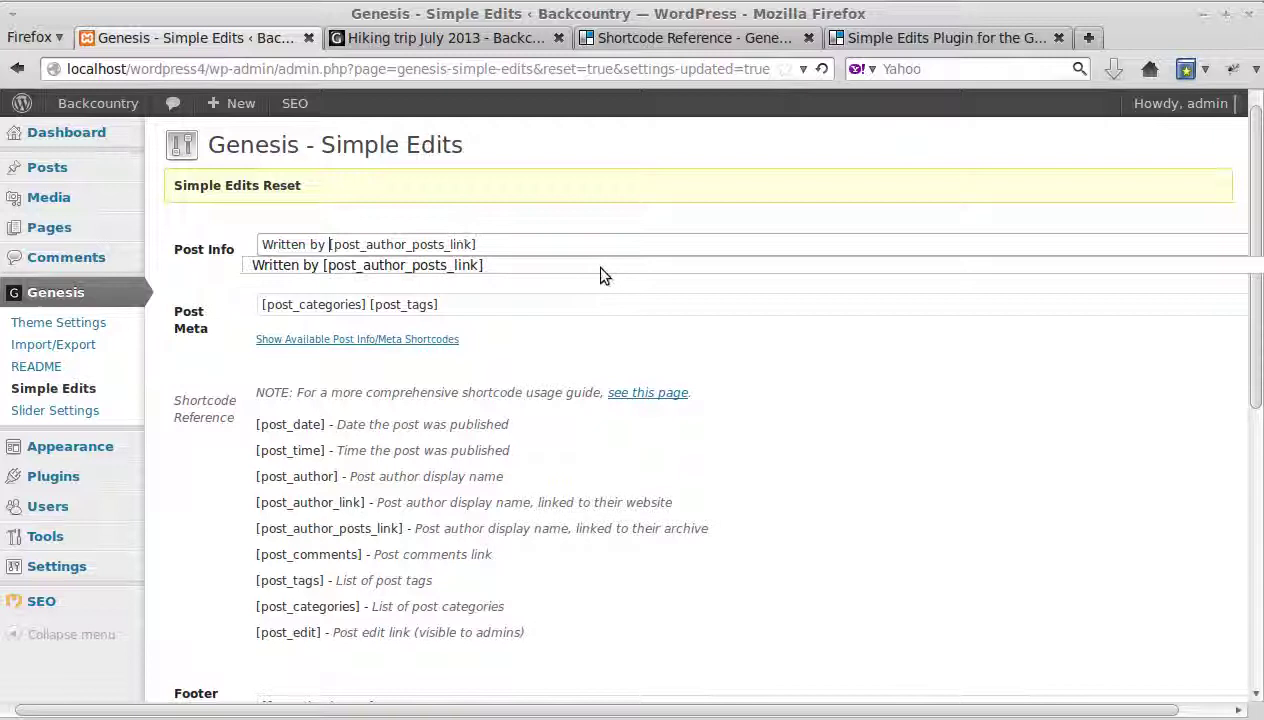
key("Escape")
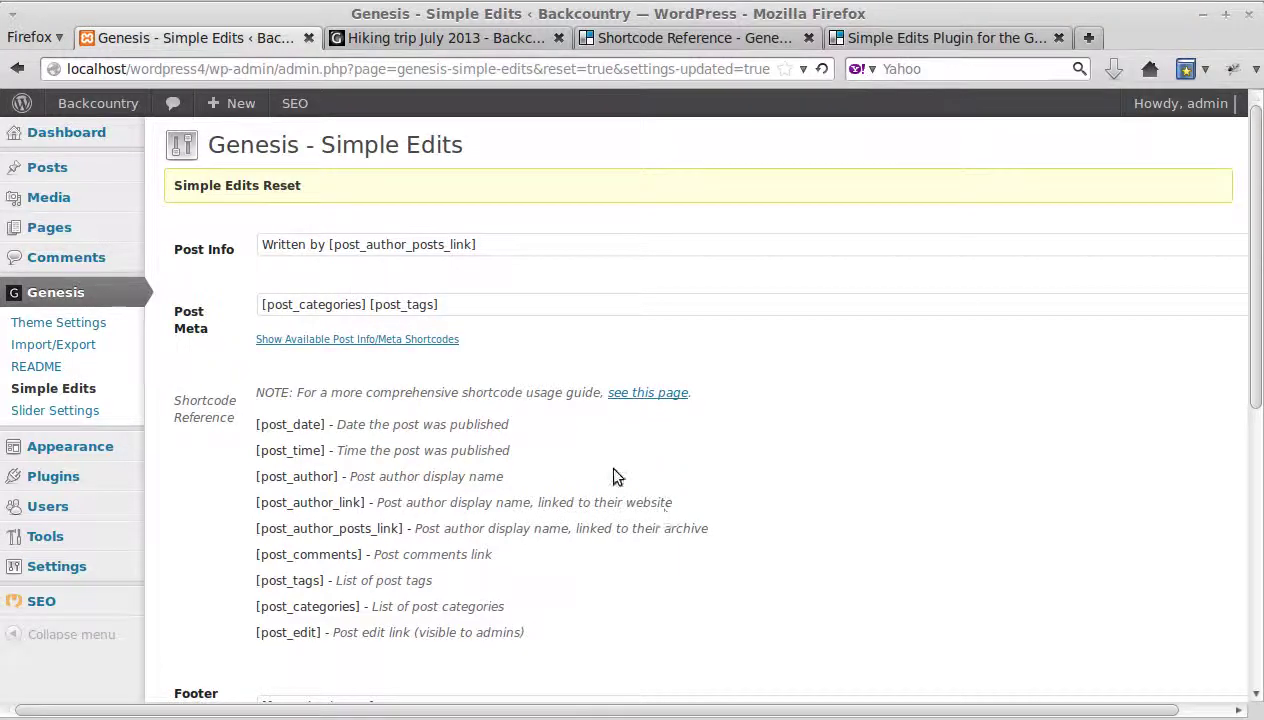
scroll(605, 462, "down", 10)
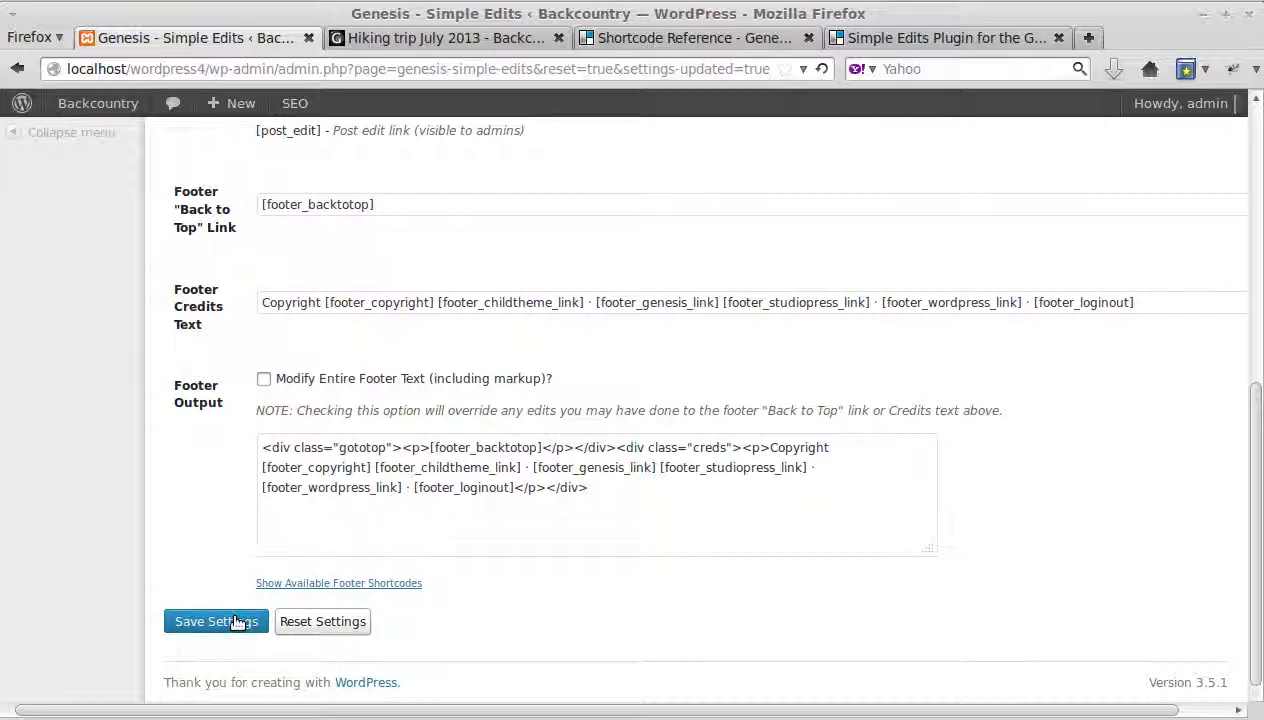
left_click(243, 618)
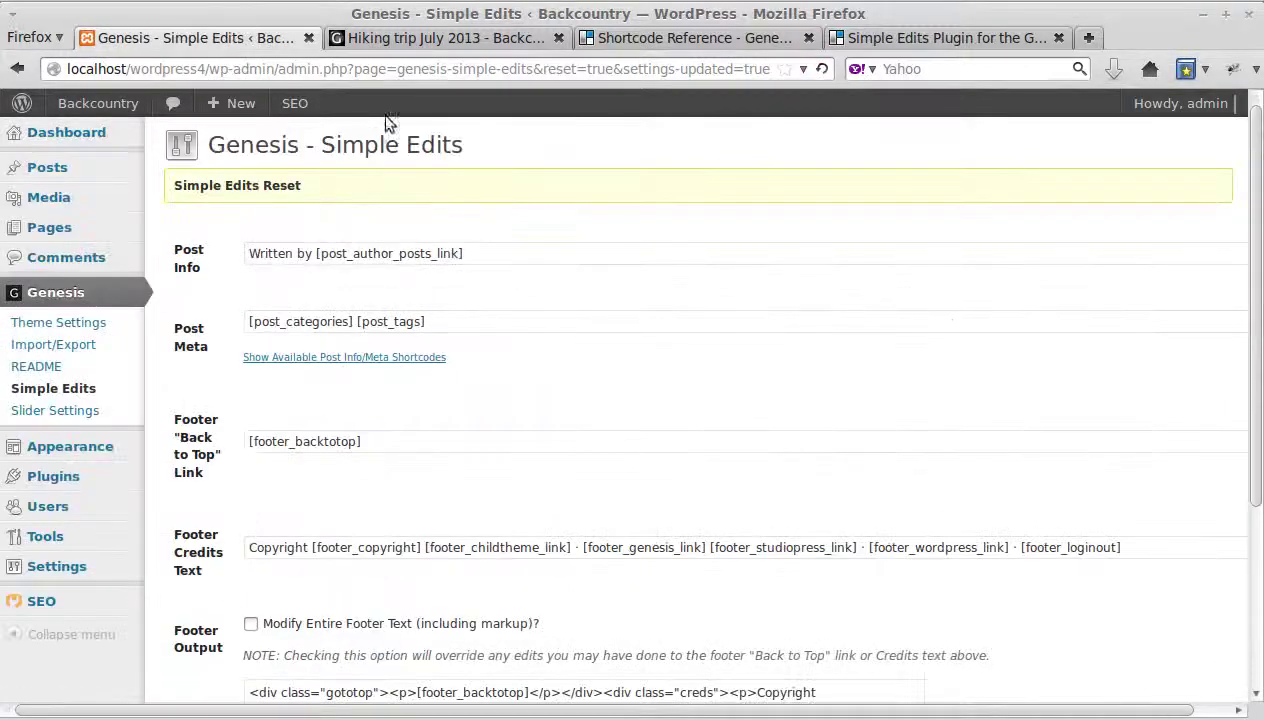
- Reload the Hiking trip July 2013 post and inspect its byline under magnification, restoring the normal page size
left_click(390, 37)
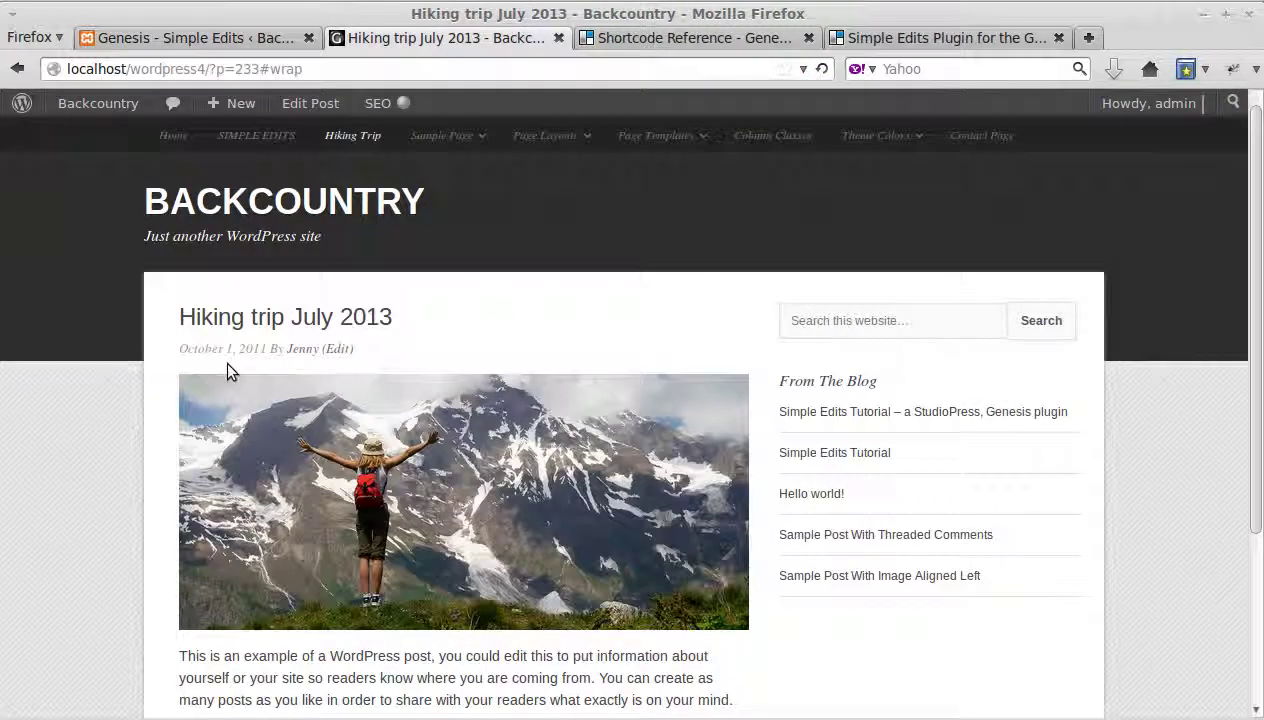
left_click_drag(194, 348, 267, 348)
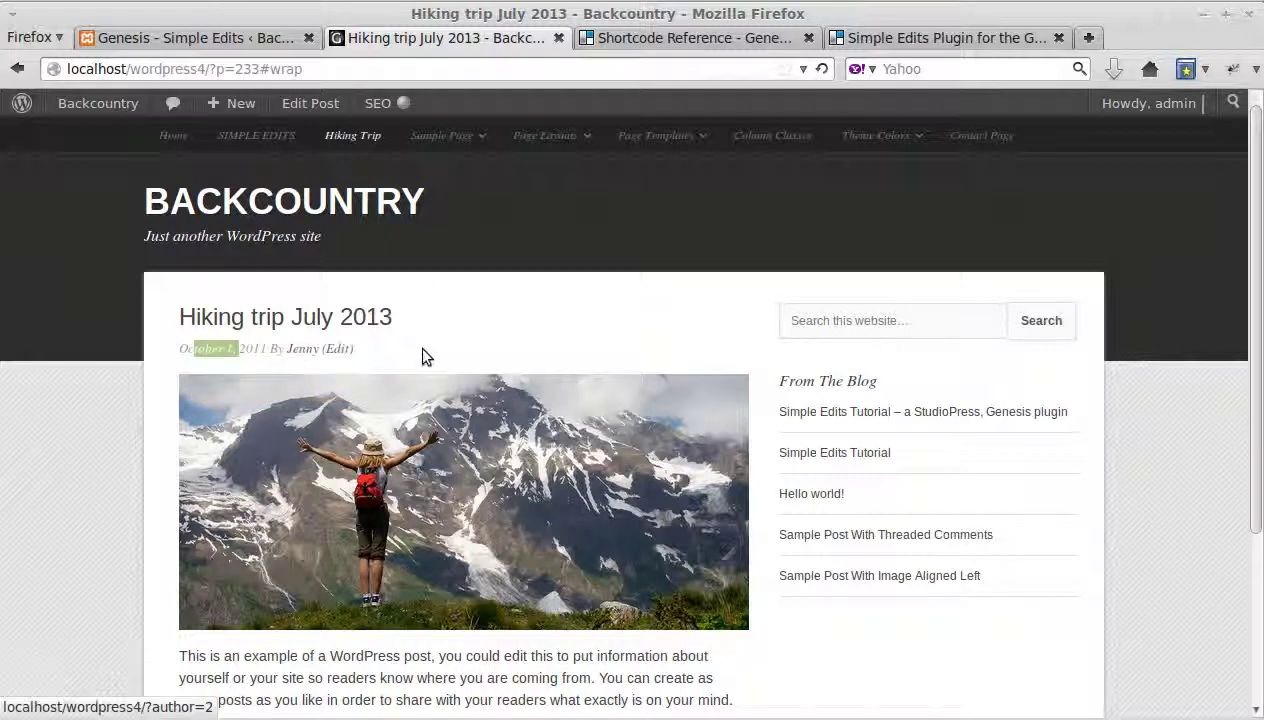
left_click(548, 300)
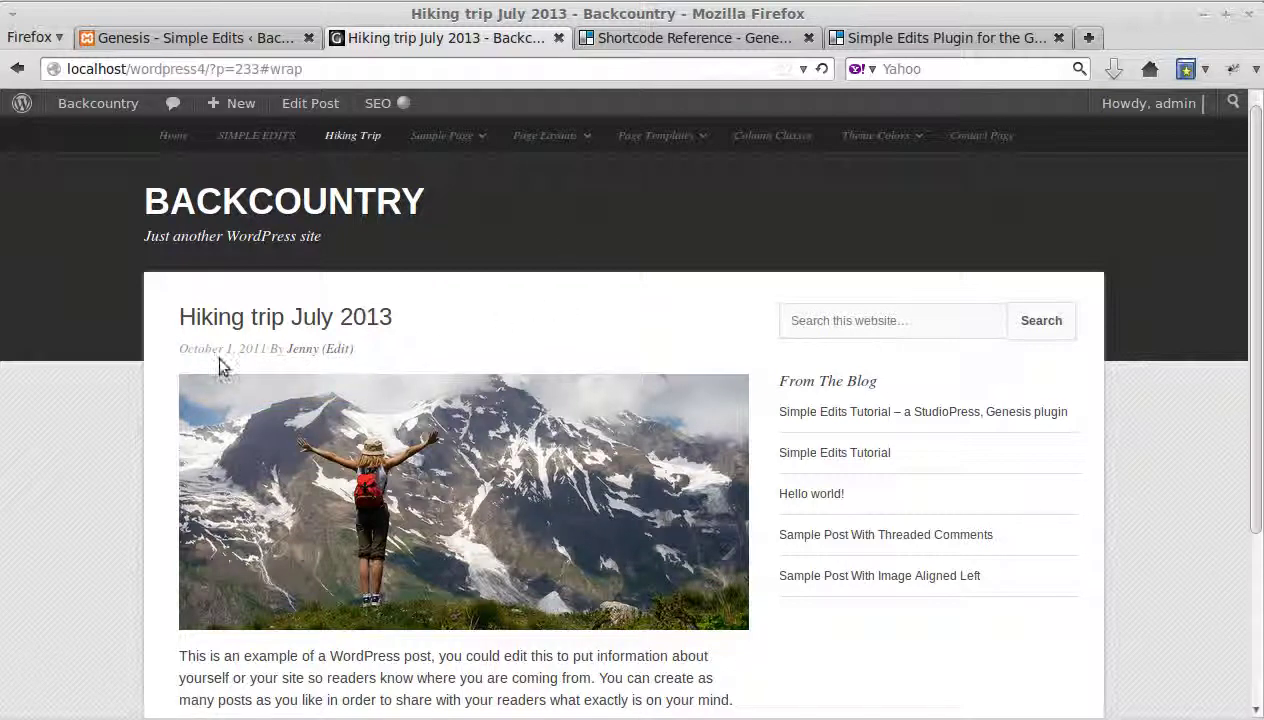
left_click(821, 68)
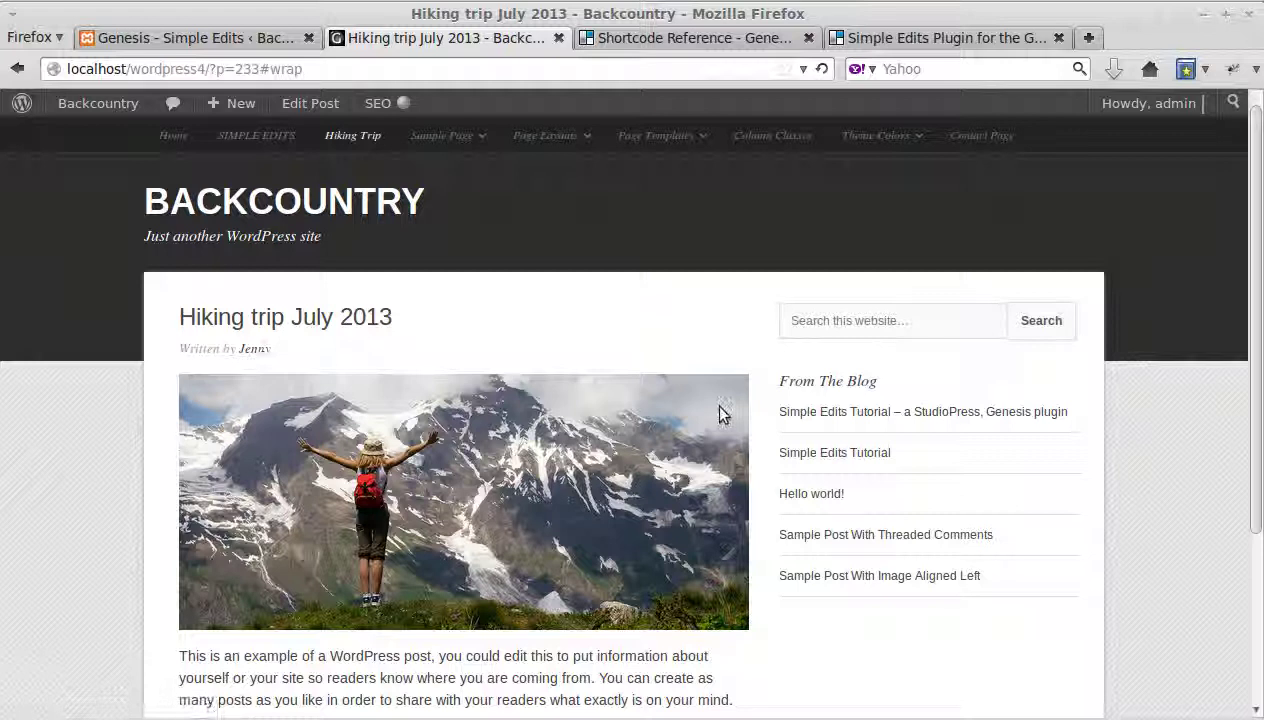
key("ctrl+plus")
key("ctrl+plus")
key("ctrl+plus")
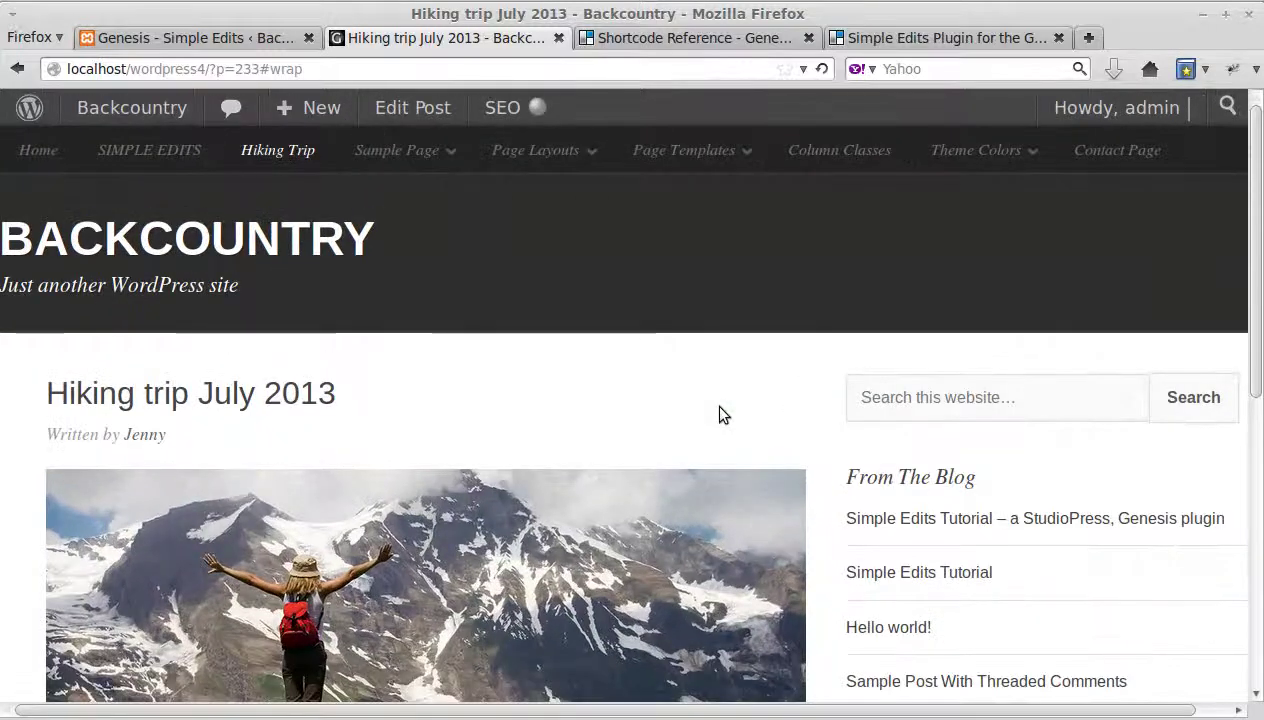
key("ctrl+plus")
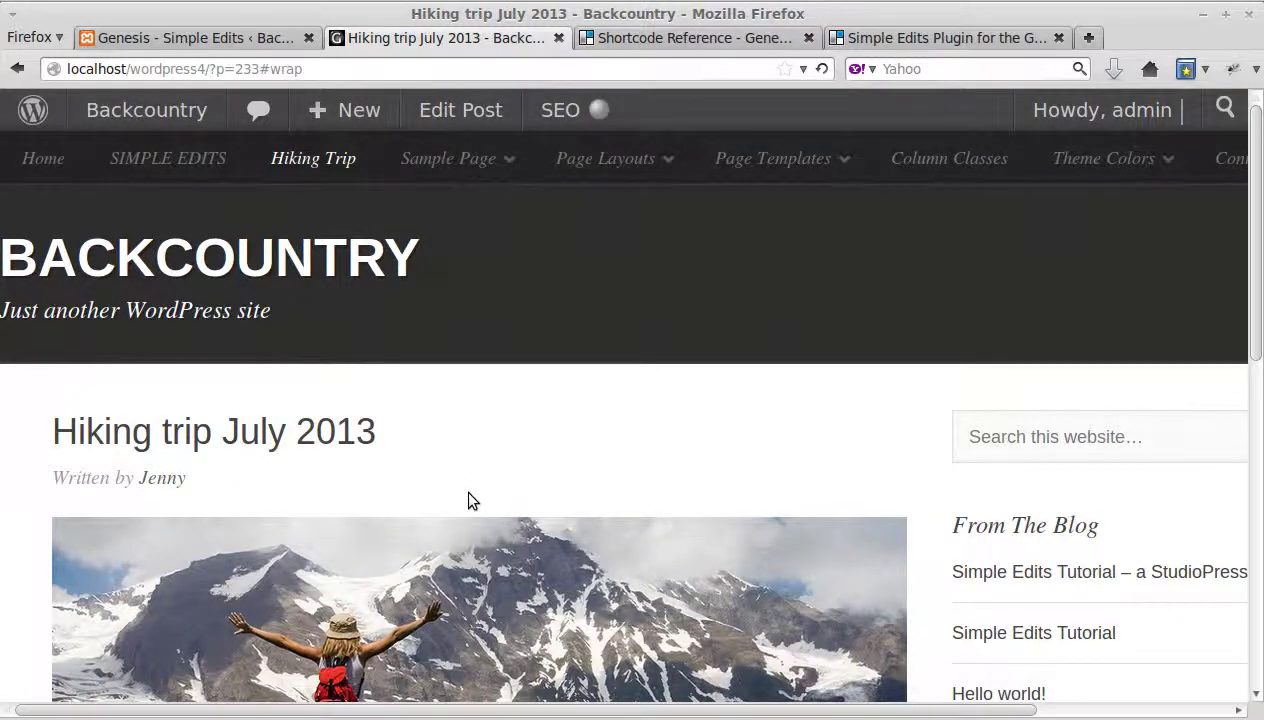
key("ctrl+0")
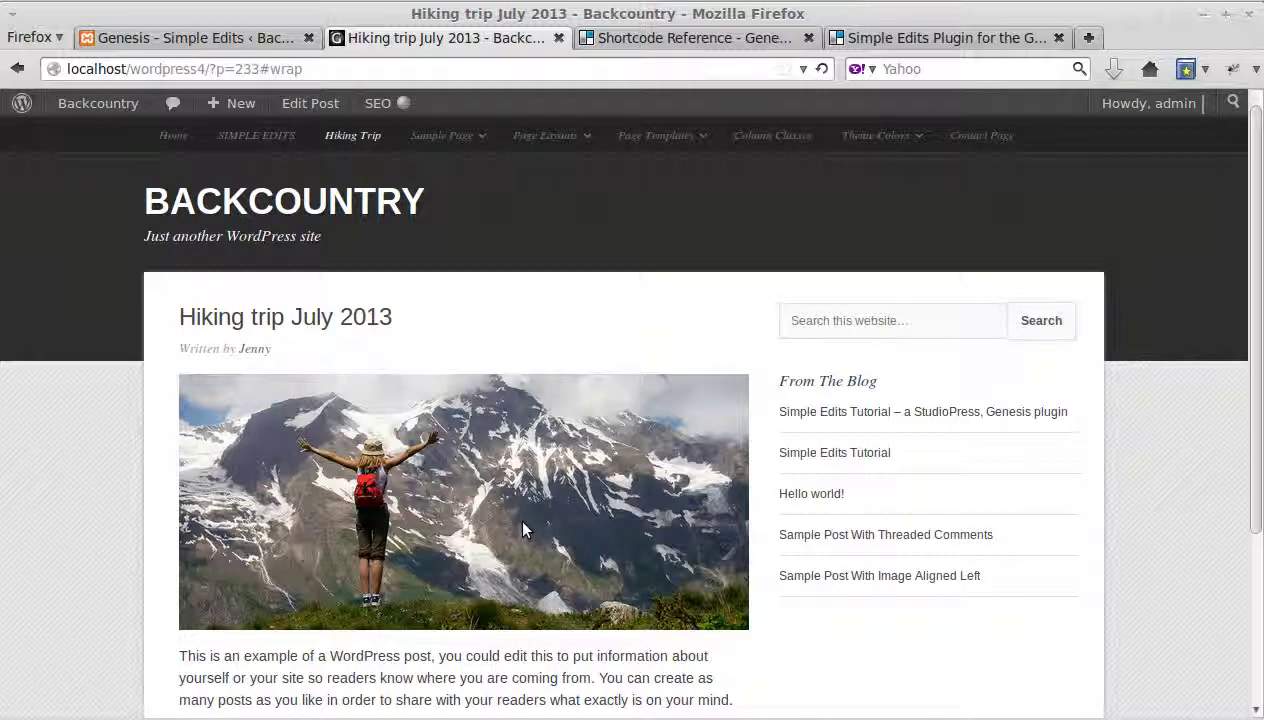
- Follow the author link in the byline, check the bylines in the author's archive, and return to the post
left_click(255, 350)
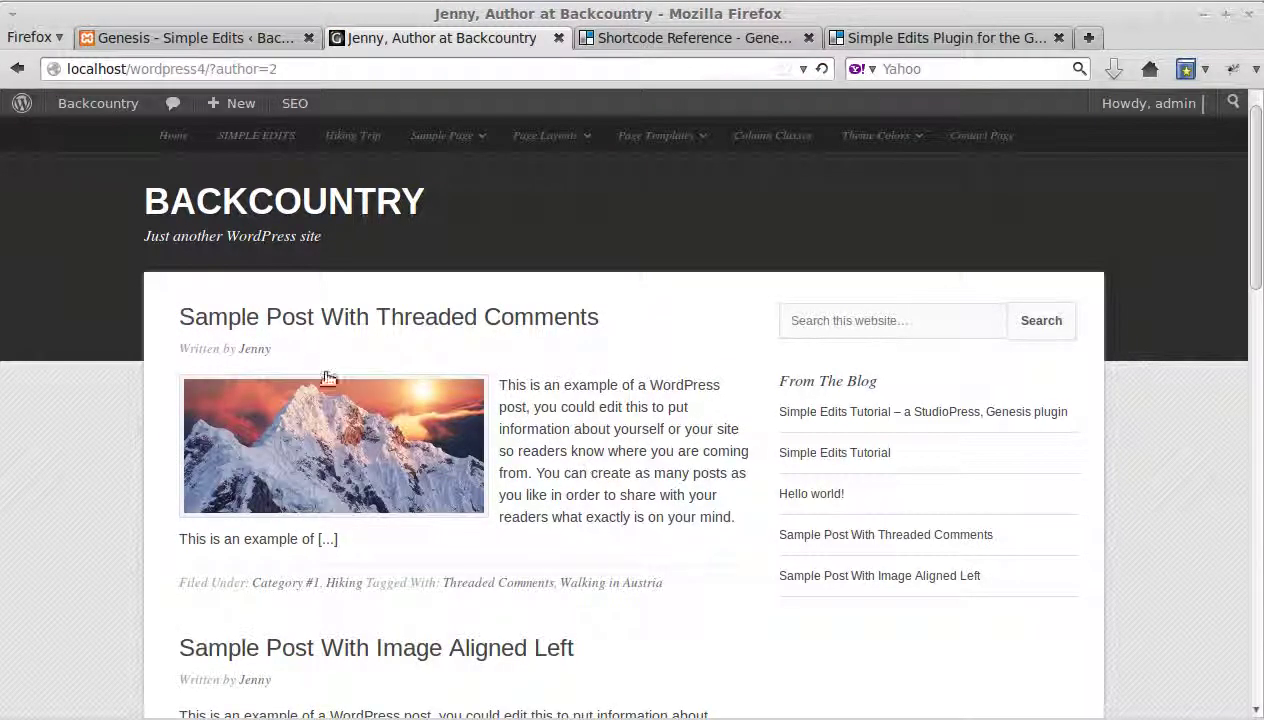
scroll(410, 410, "down", 6)
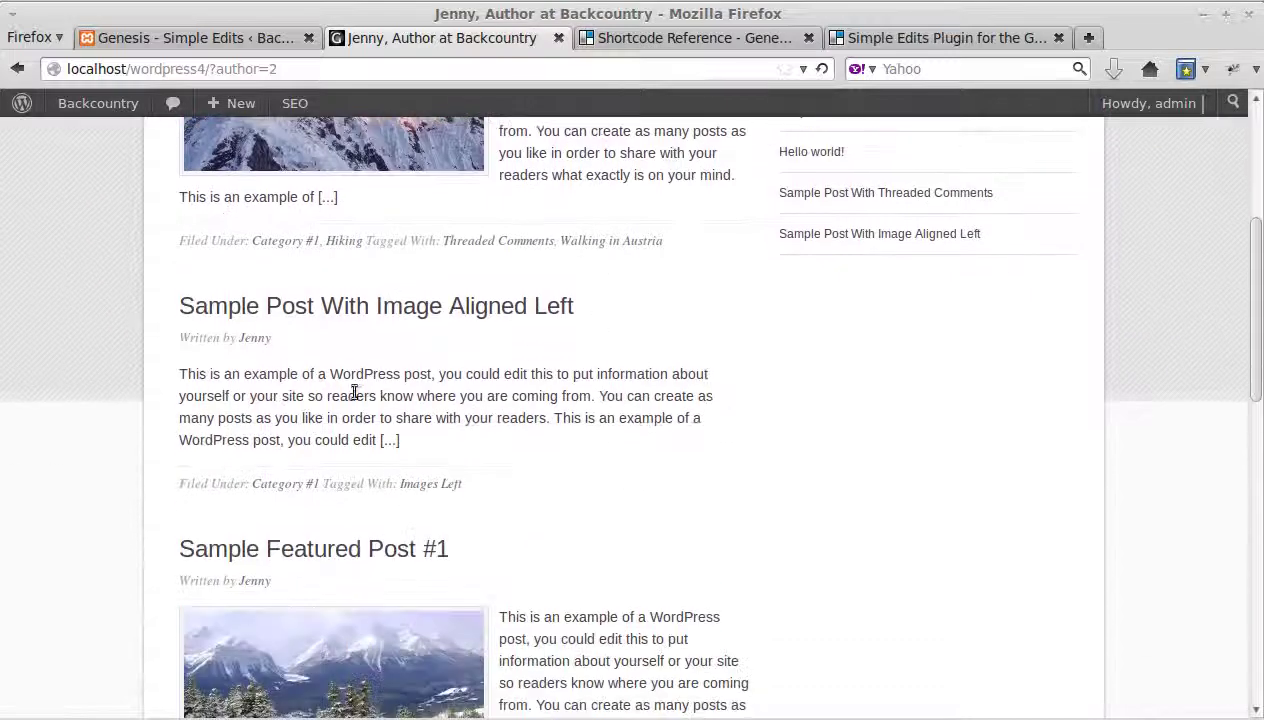
left_click_drag(182, 338, 216, 335)
left_click(177, 588)
left_click_drag(177, 588, 222, 582)
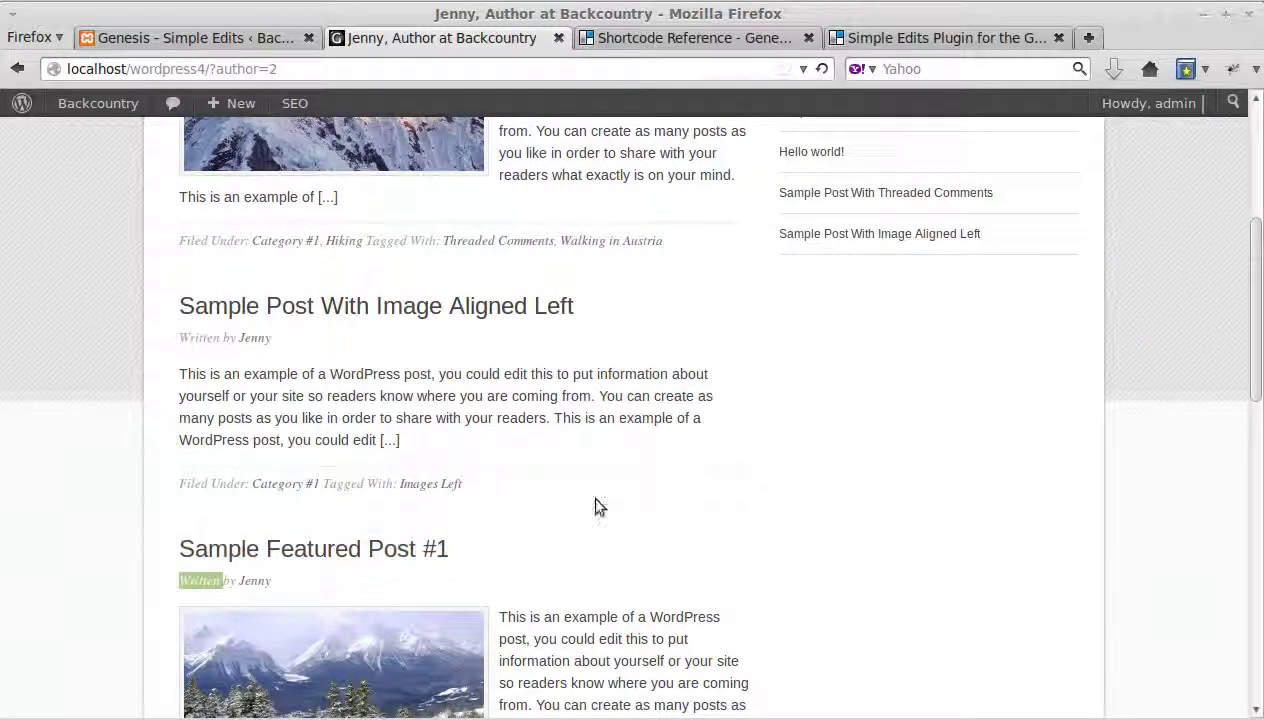
scroll(604, 528, "up", 6)
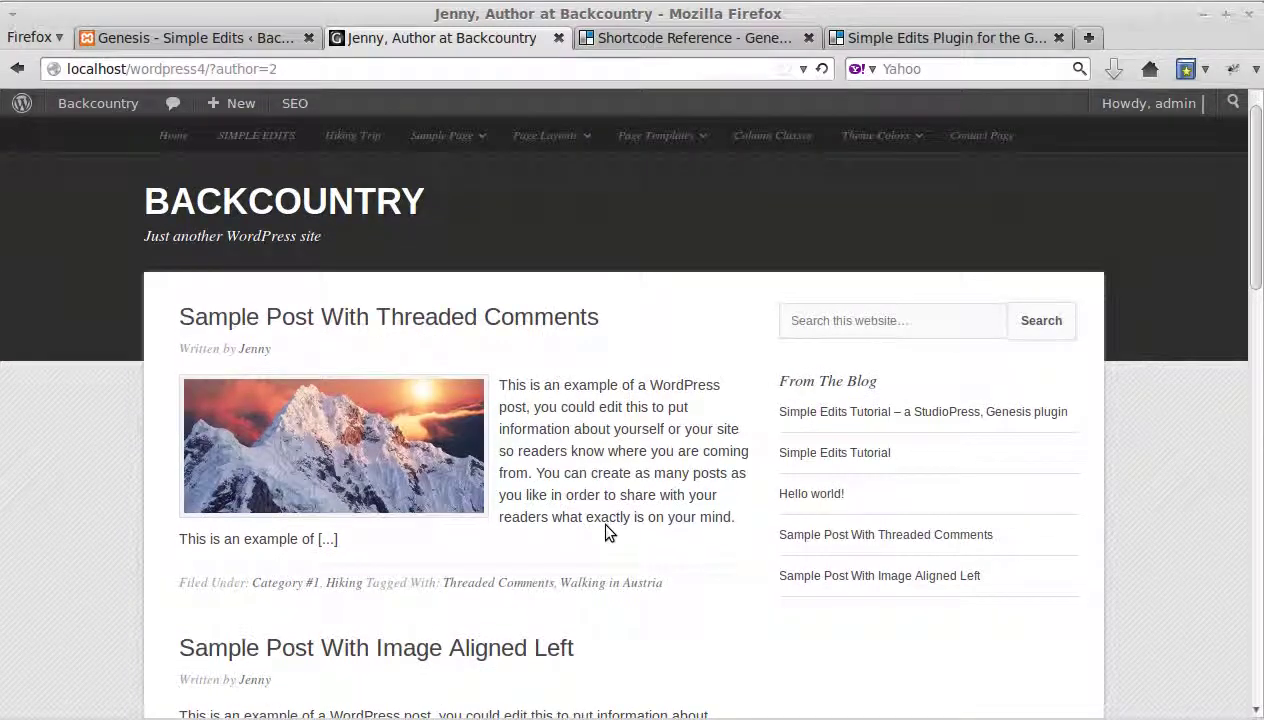
left_click(17, 68)
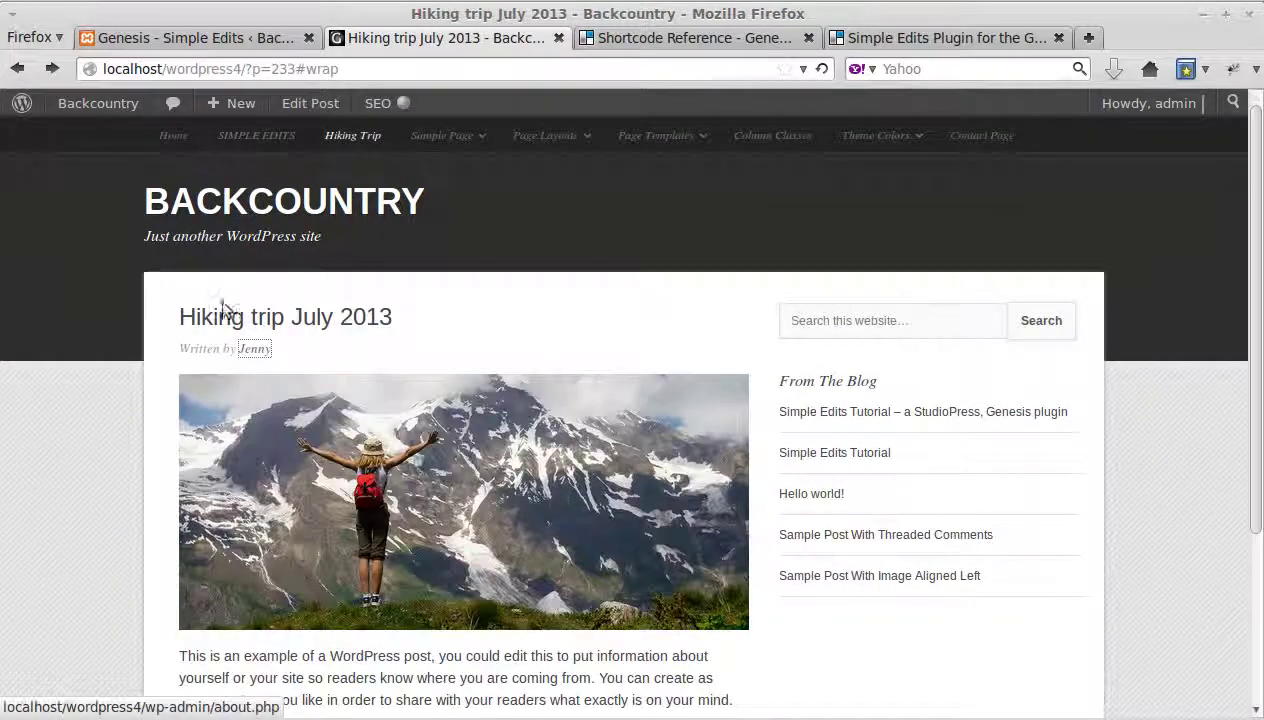
- Review the available post info and meta shortcodes and their descriptions in the Simple Edits settings
left_click(242, 42)
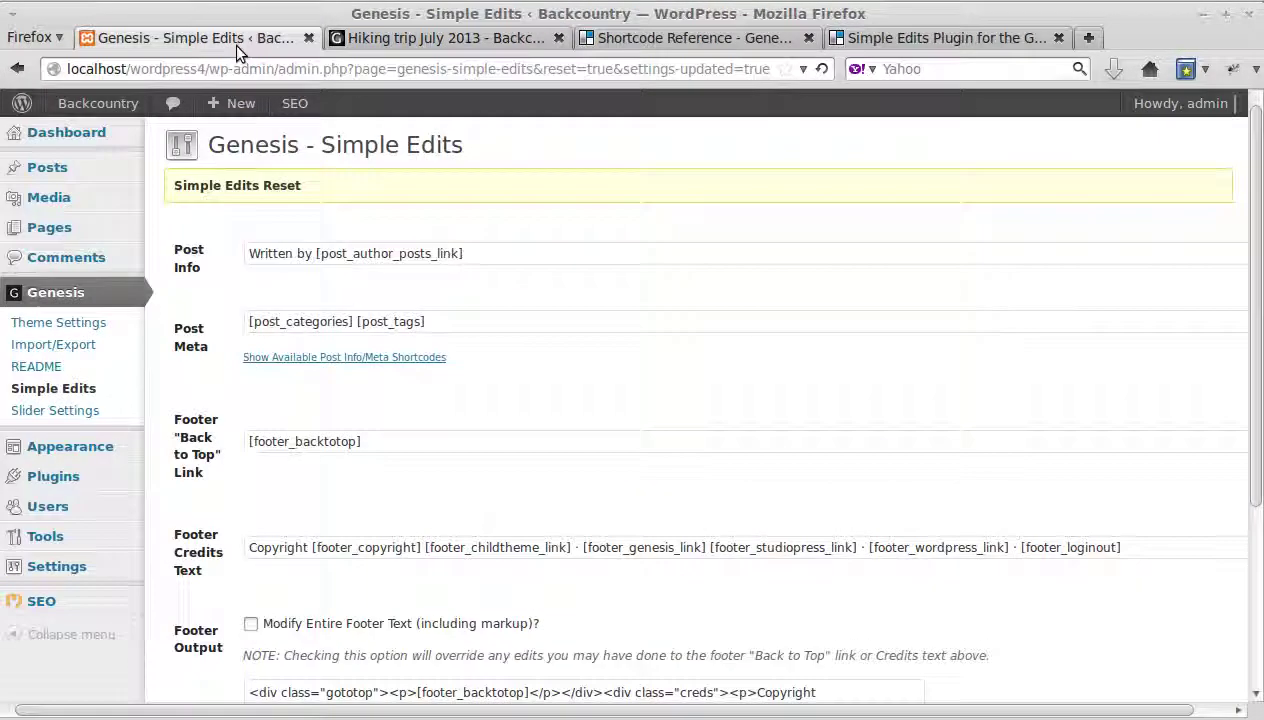
left_click(393, 357)
scroll(511, 395, "down", 3)
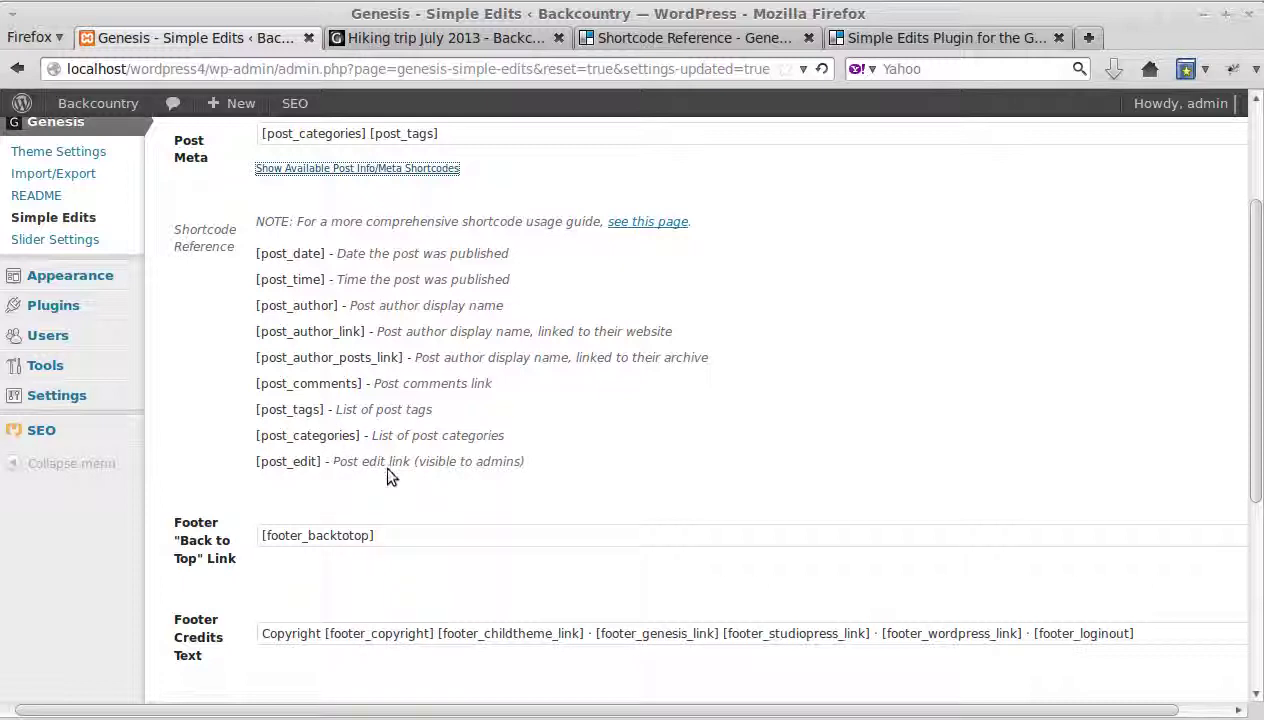
scroll(424, 445, "up", 2)
scroll(430, 447, "up", 1)
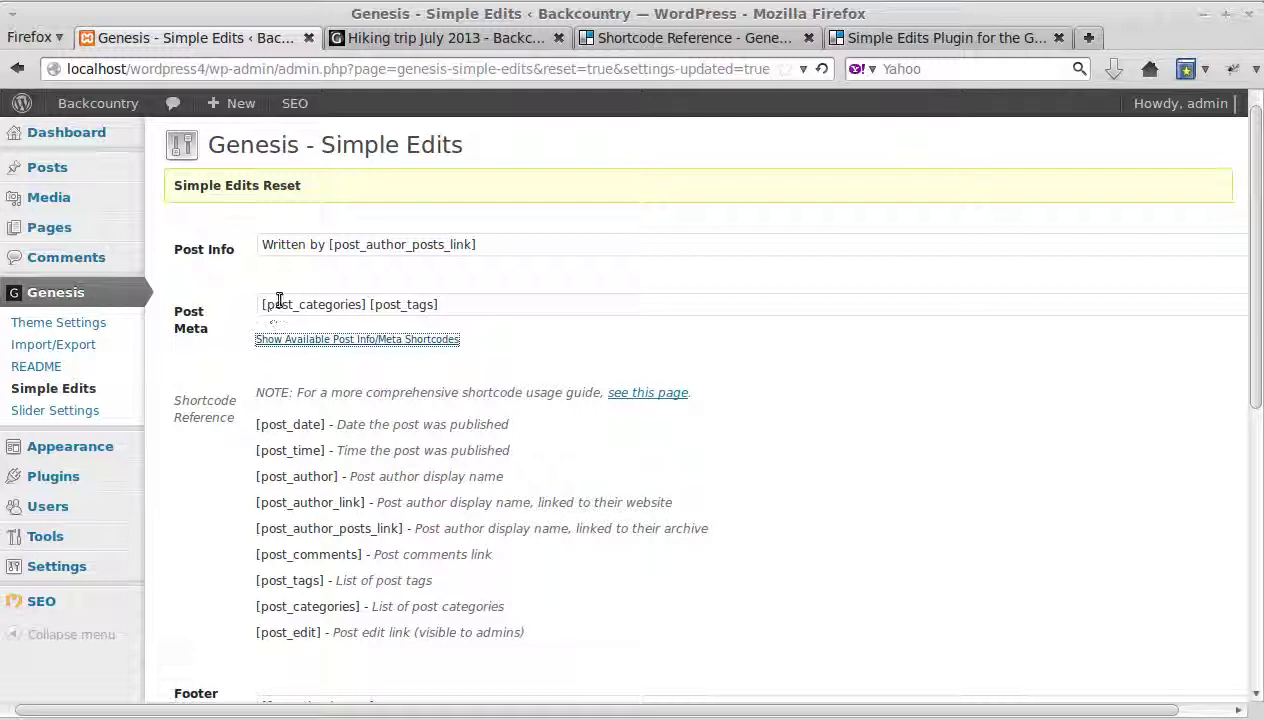
- Clear the Post Info setting and save it, reloading the Hiking trip July 2013 post to check its byline
left_click(456, 42)
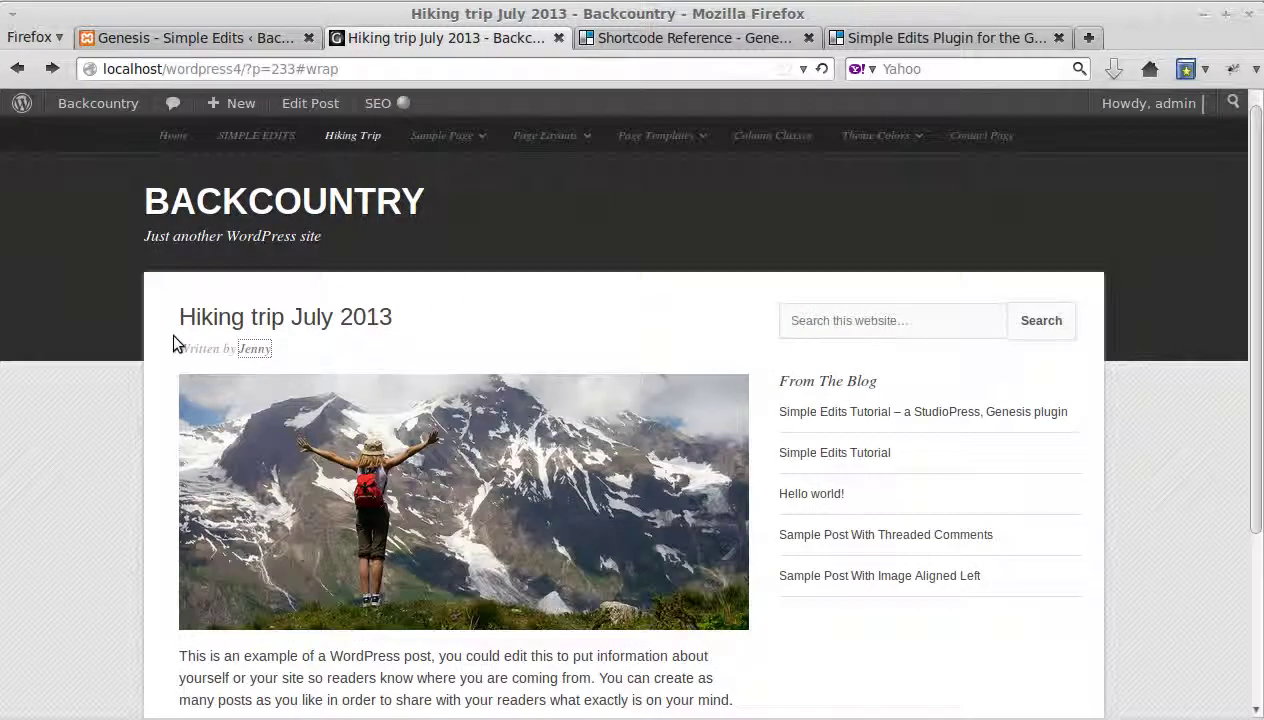
left_click(226, 40)
left_click_drag(491, 245, 134, 245)
mouse_move(134, 245)
key("BackSpace")
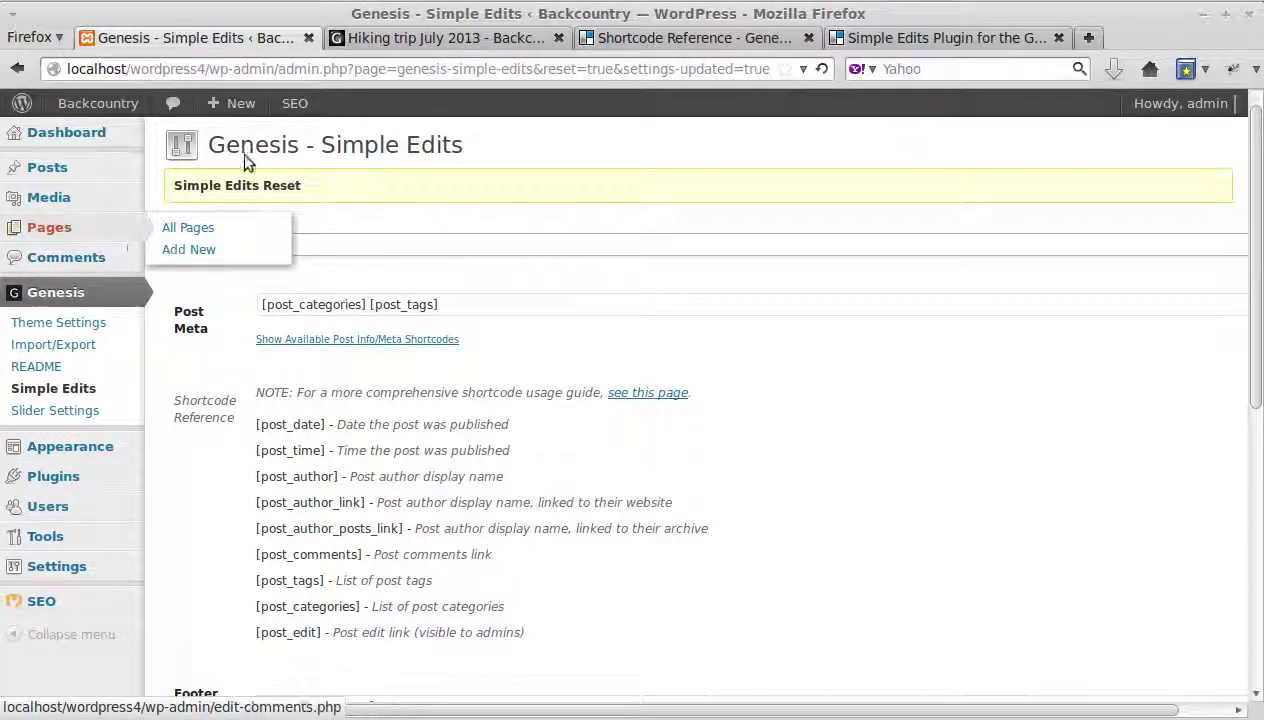
scroll(917, 490, "down", 5)
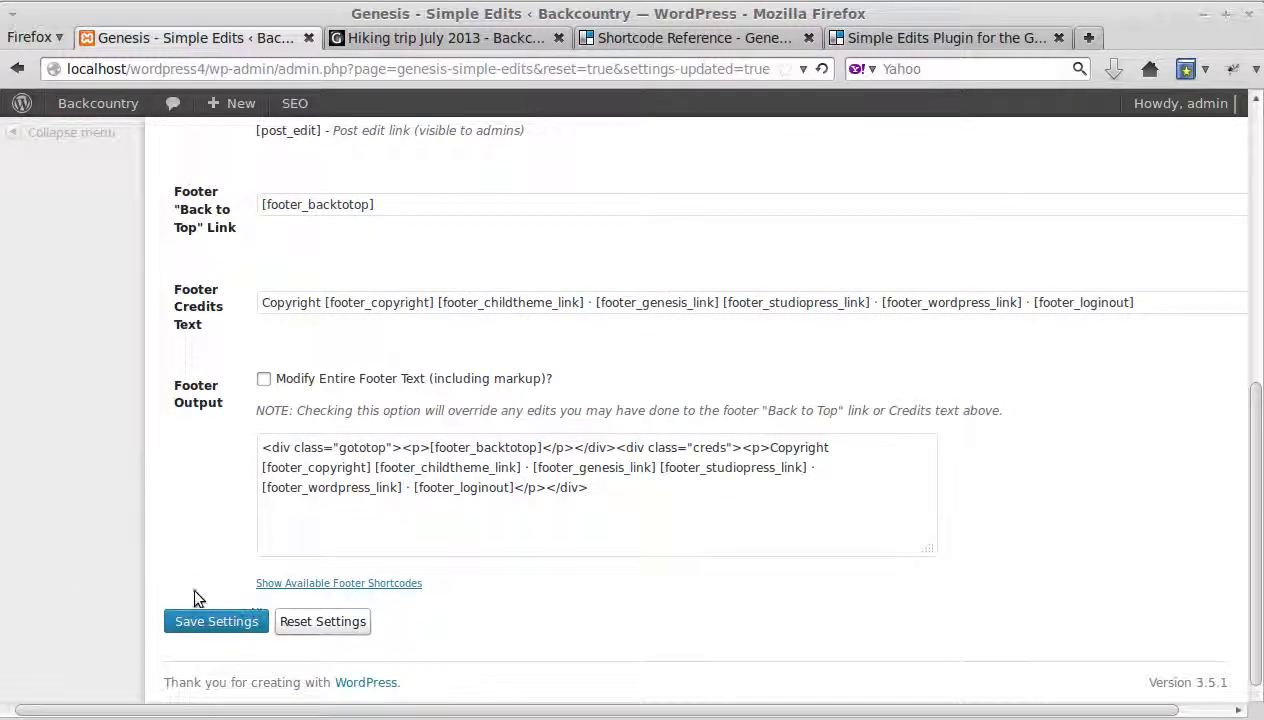
left_click(184, 624)
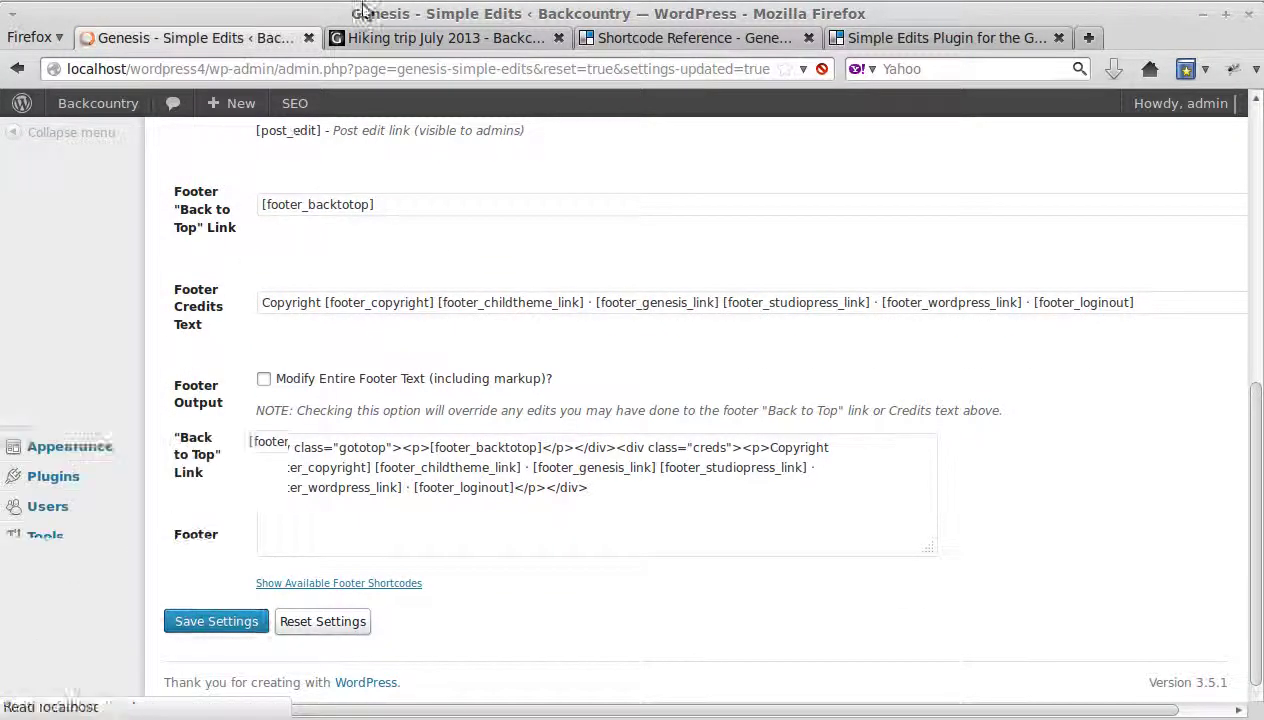
left_click(383, 40)
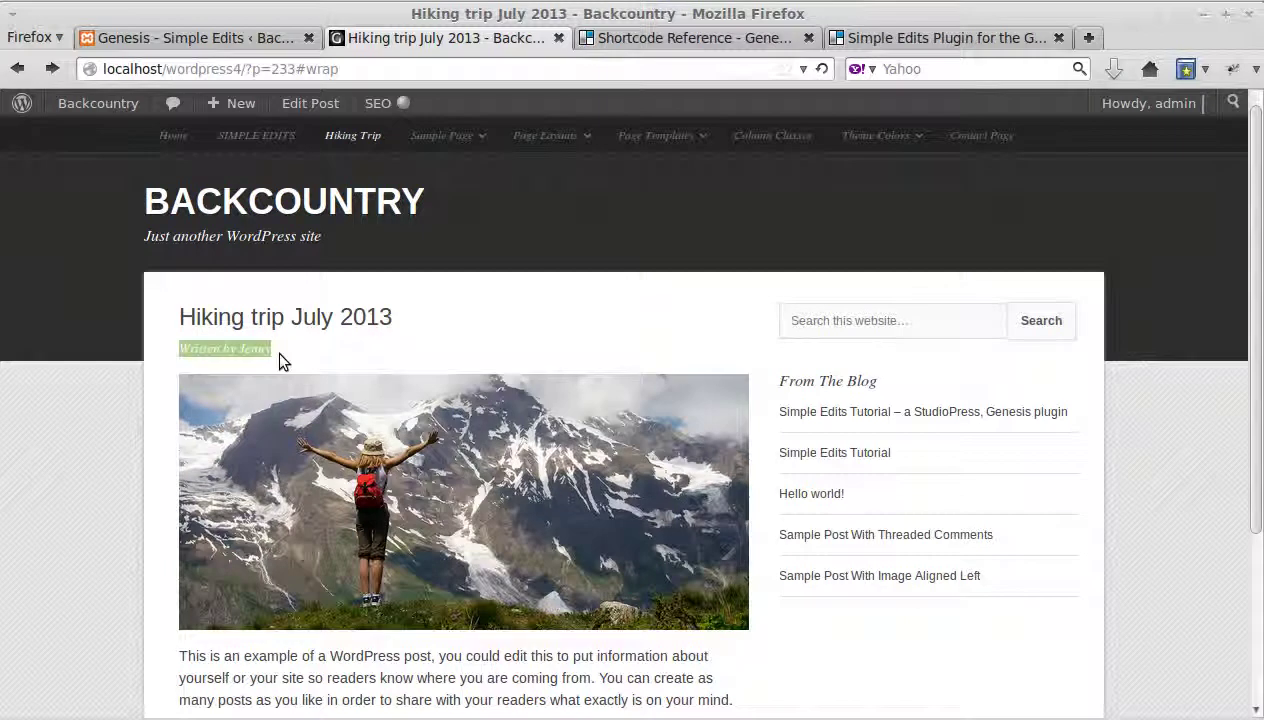
left_click(820, 68)
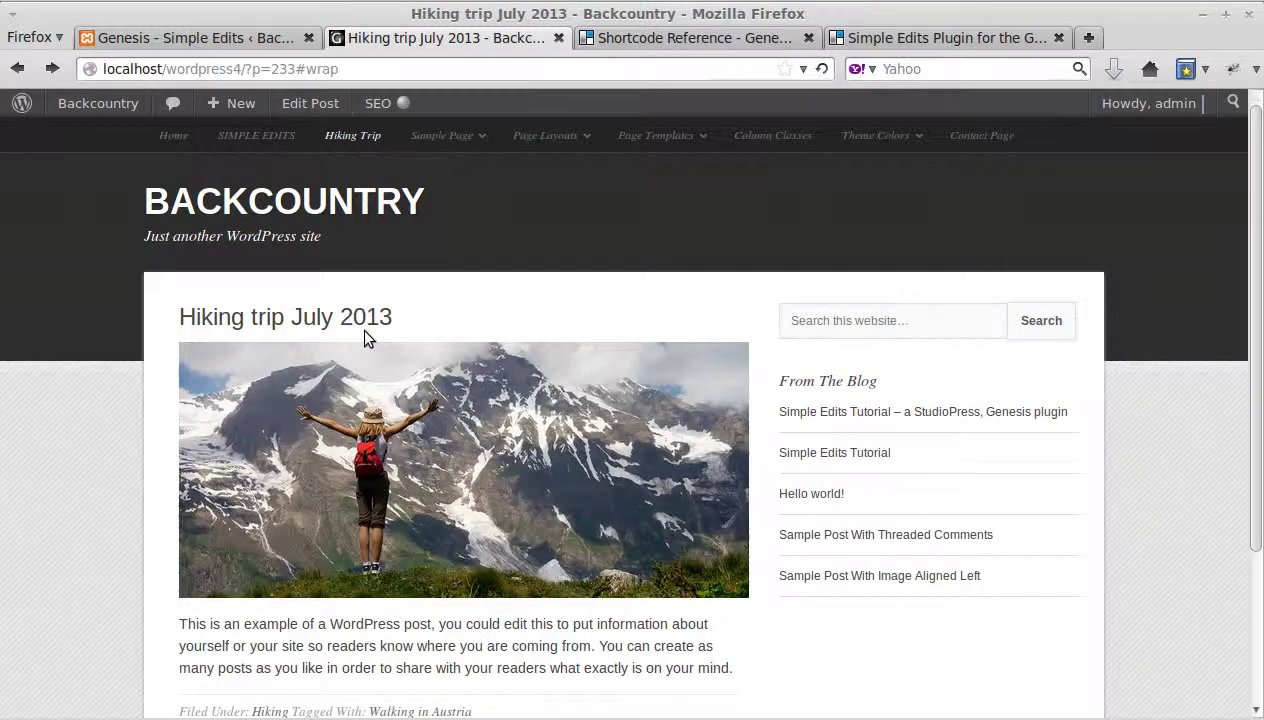
- Compare the Simple Edits footer settings with the post's footer and test its "Return to top of page" link
left_click(275, 38)
left_click(301, 244)
scroll(558, 429, "down", 2)
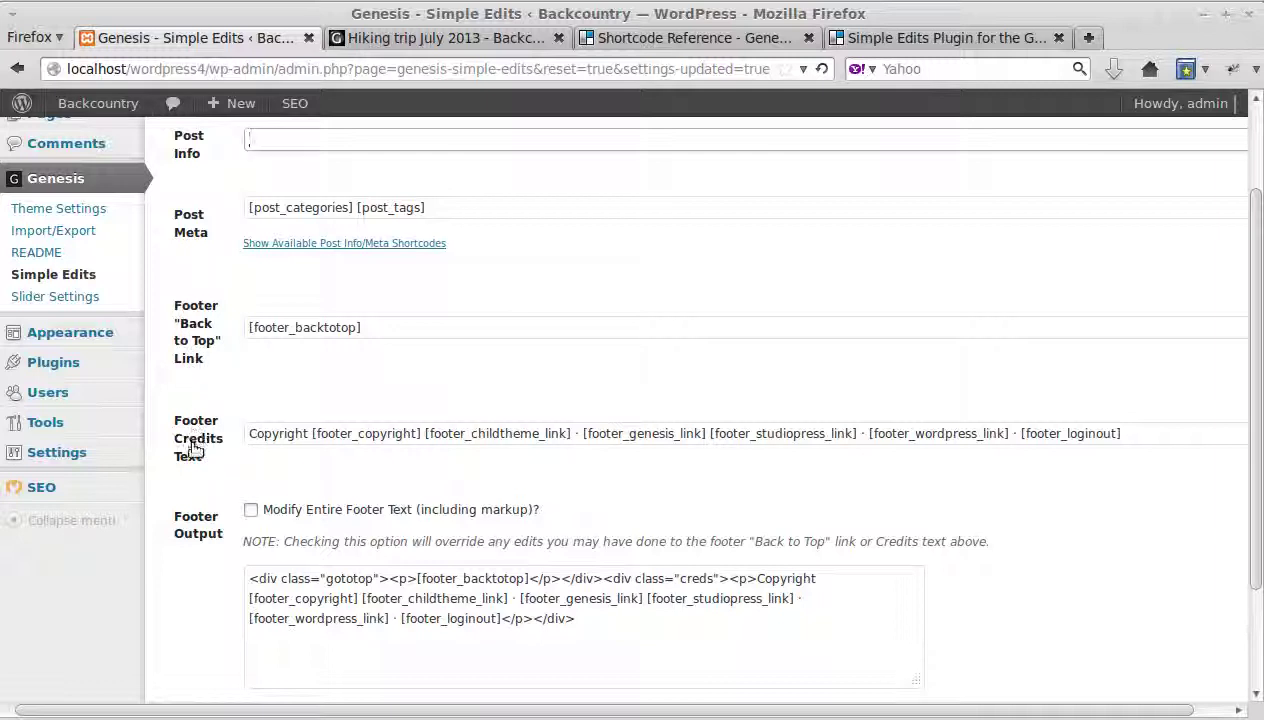
left_click(479, 37)
scroll(566, 504, "down", 3)
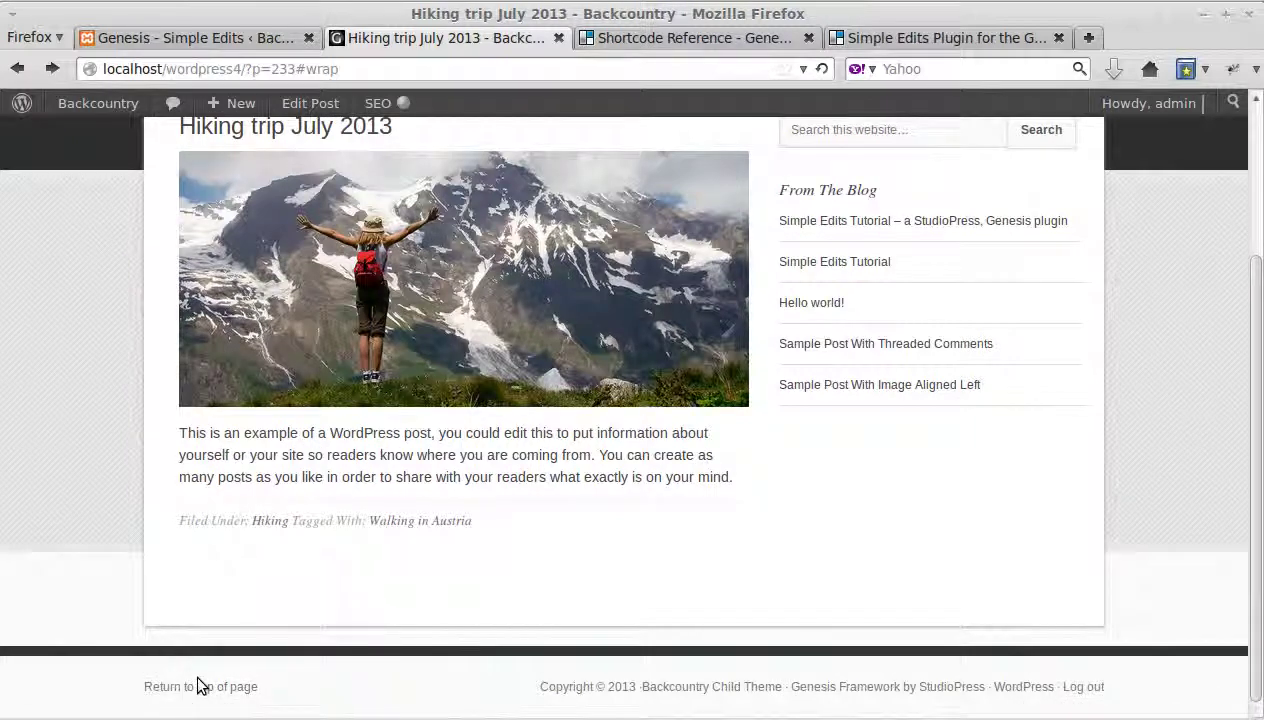
left_click(197, 686)
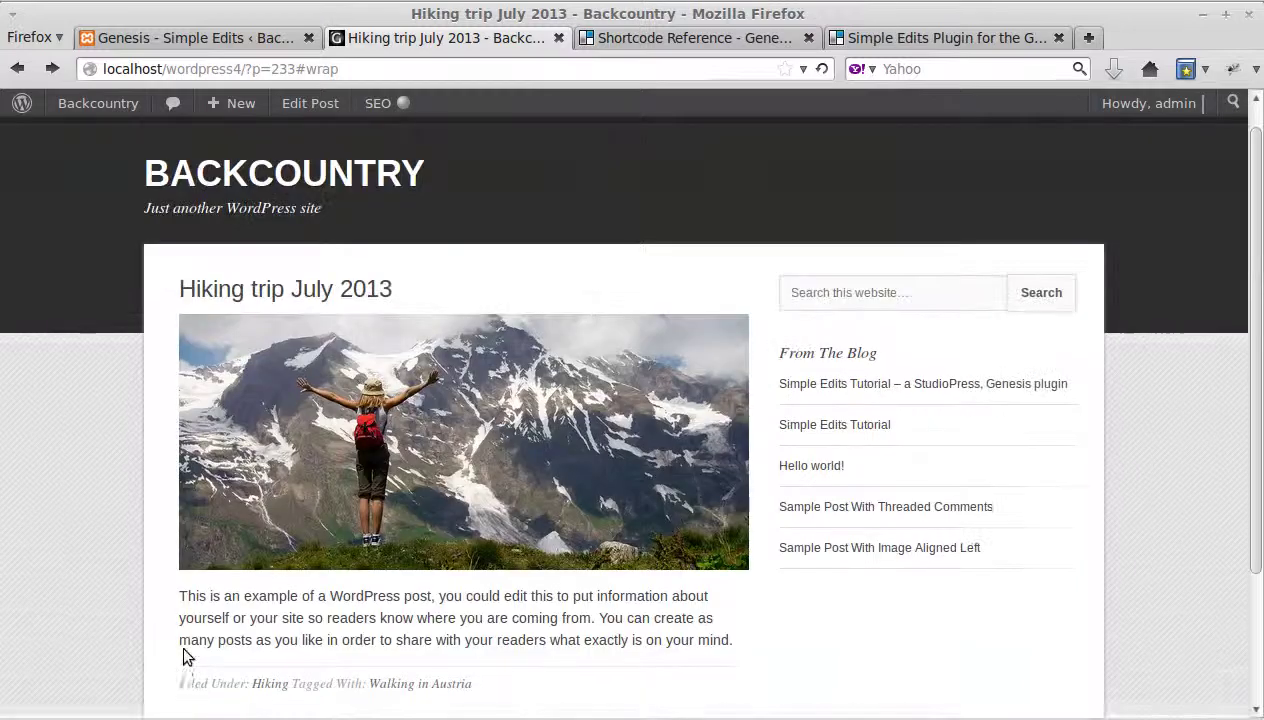
- Test the post's "Return to top of page" footer link again and go back down to the footer credits
scroll(181, 645, "down", 3)
left_click(213, 690)
scroll(778, 620, "down", 3)
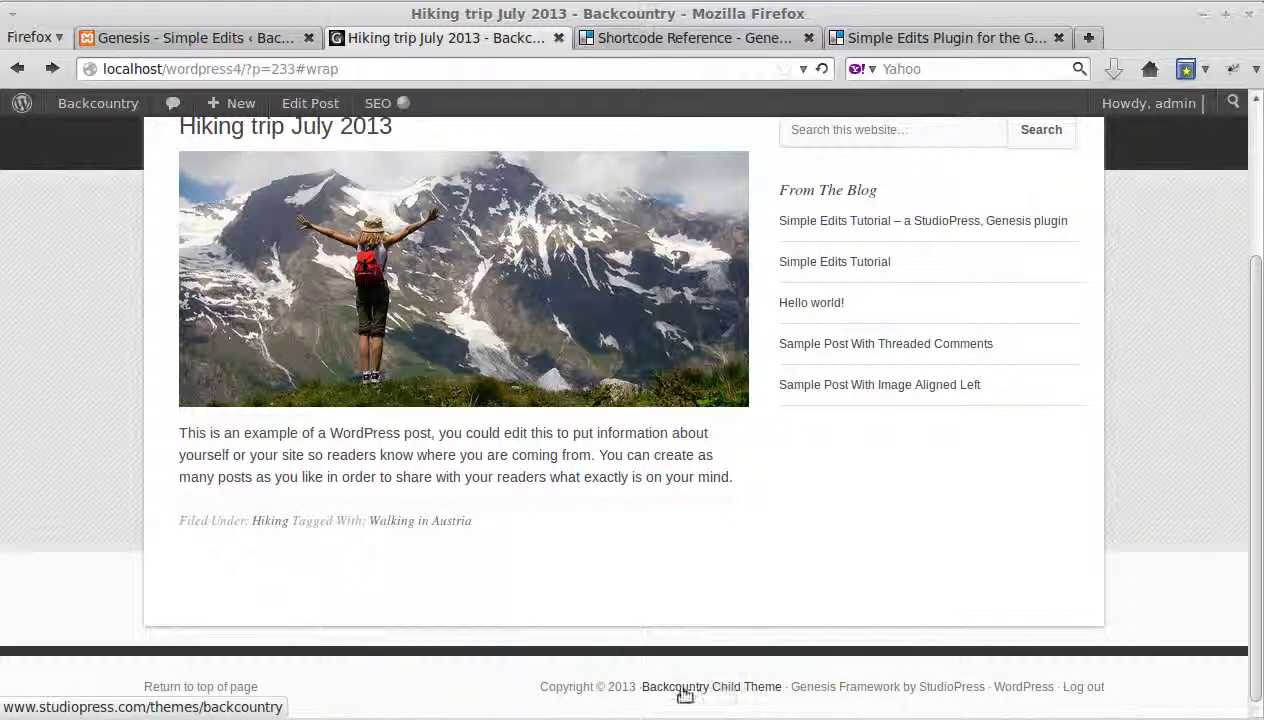
- Examine the Footer "Back to Top" Link and Footer Credits Text settings, and compare the credits shortcodes with the post's footer
left_click(271, 37)
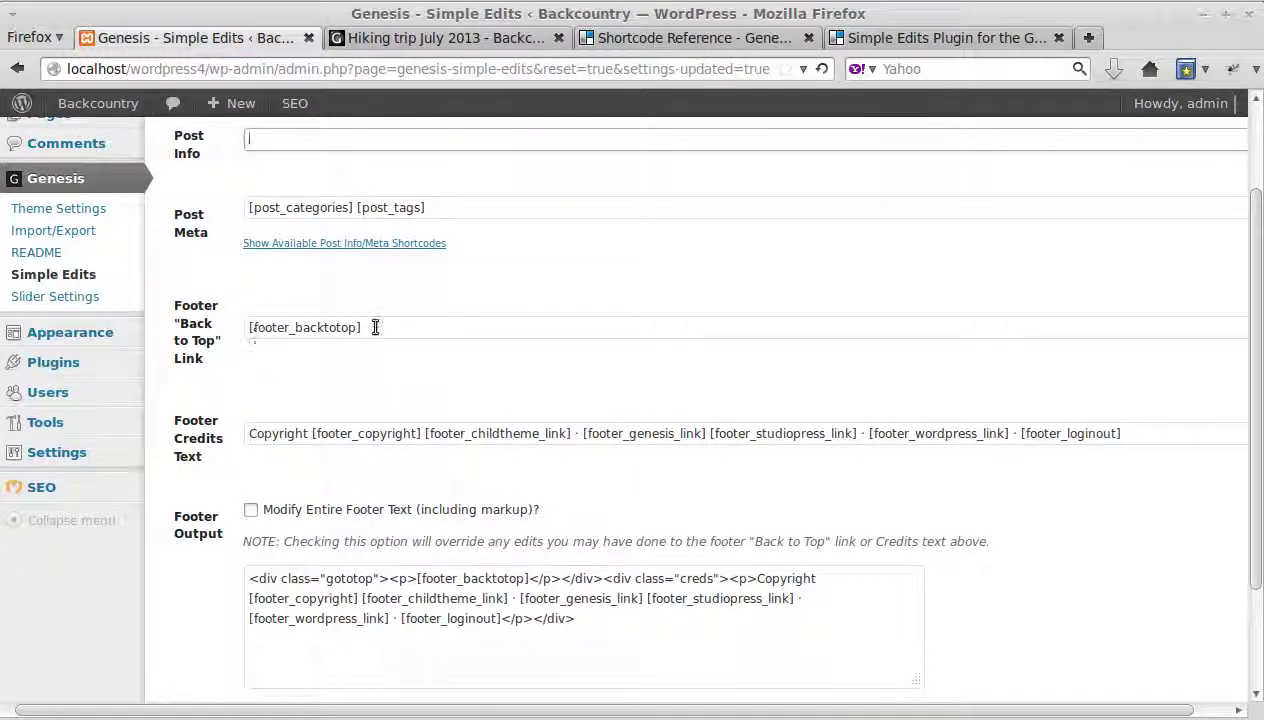
left_click_drag(375, 327, 229, 327)
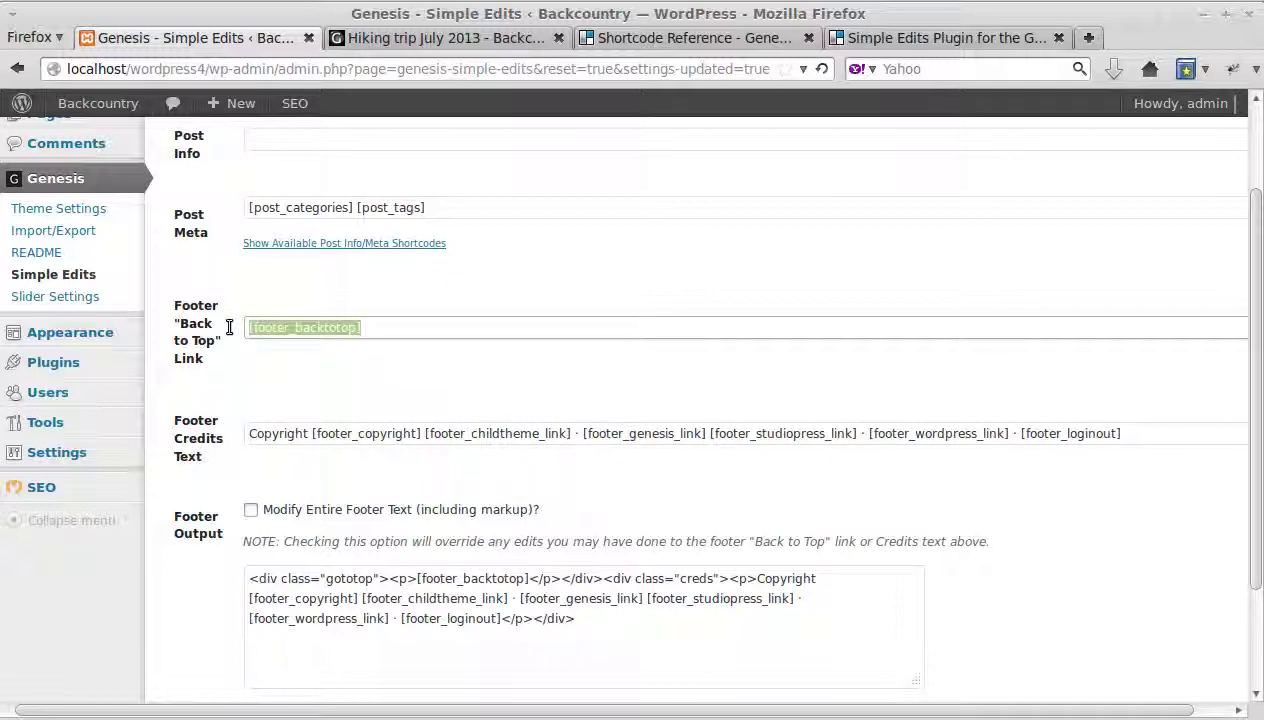
left_click(203, 455)
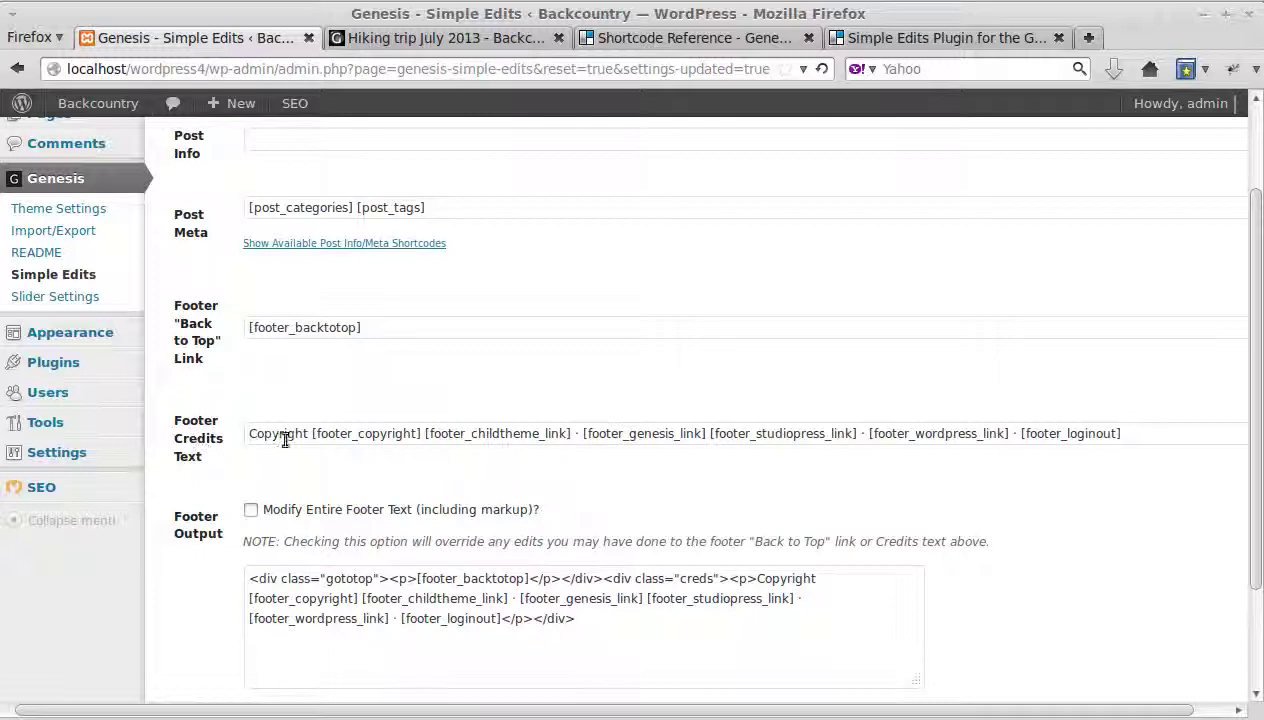
left_click_drag(1135, 433, 205, 430)
left_click(307, 401)
left_click(400, 40)
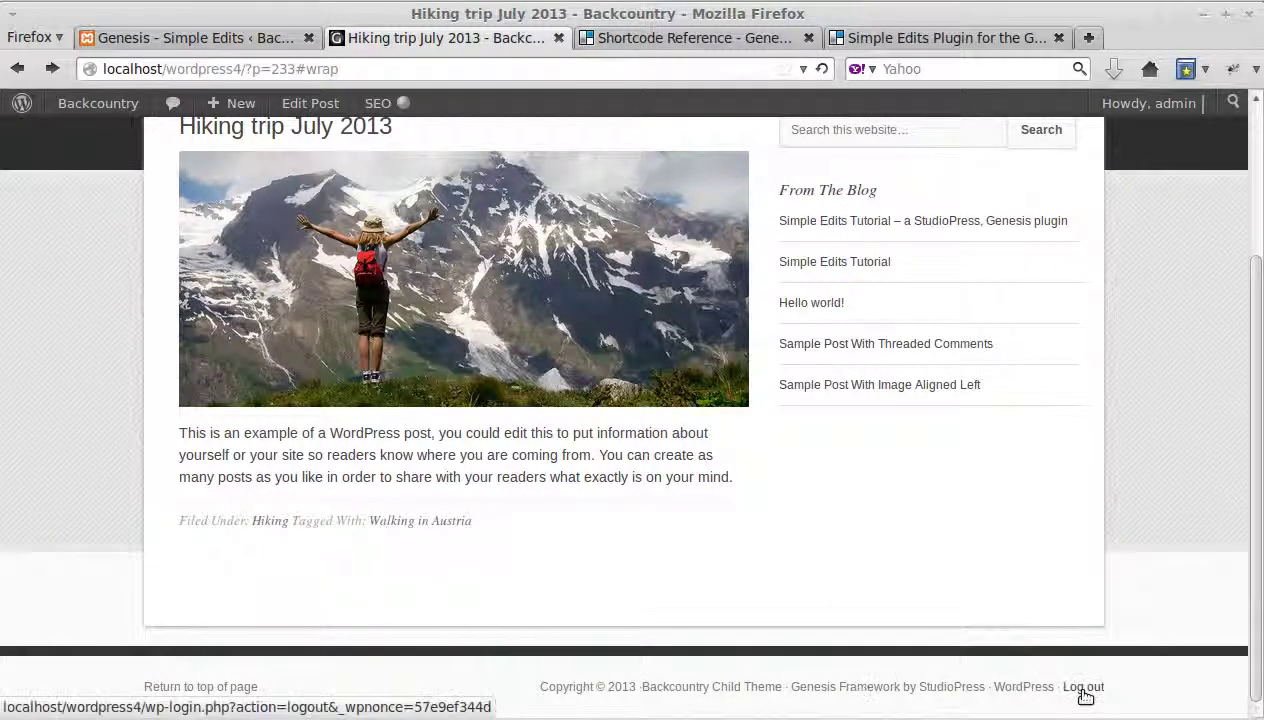
- Return to the Simple Edits settings and highlight the full Footer Output markup for review
left_click(246, 37)
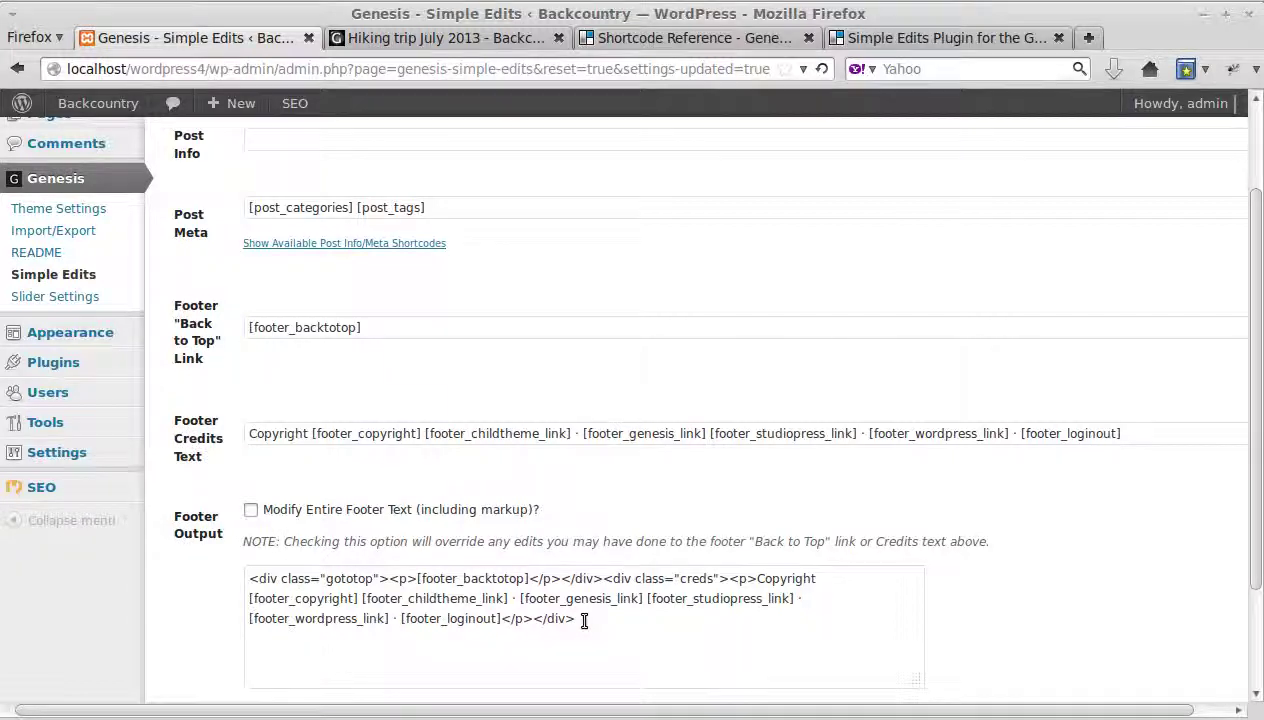
left_click_drag(576, 620, 203, 572)
left_click(204, 565)
- Show the available Post Info/Meta shortcodes and locate the link to the comprehensive usage guide
scroll(282, 389, "up", 1)
scroll(282, 389, "up", 2)
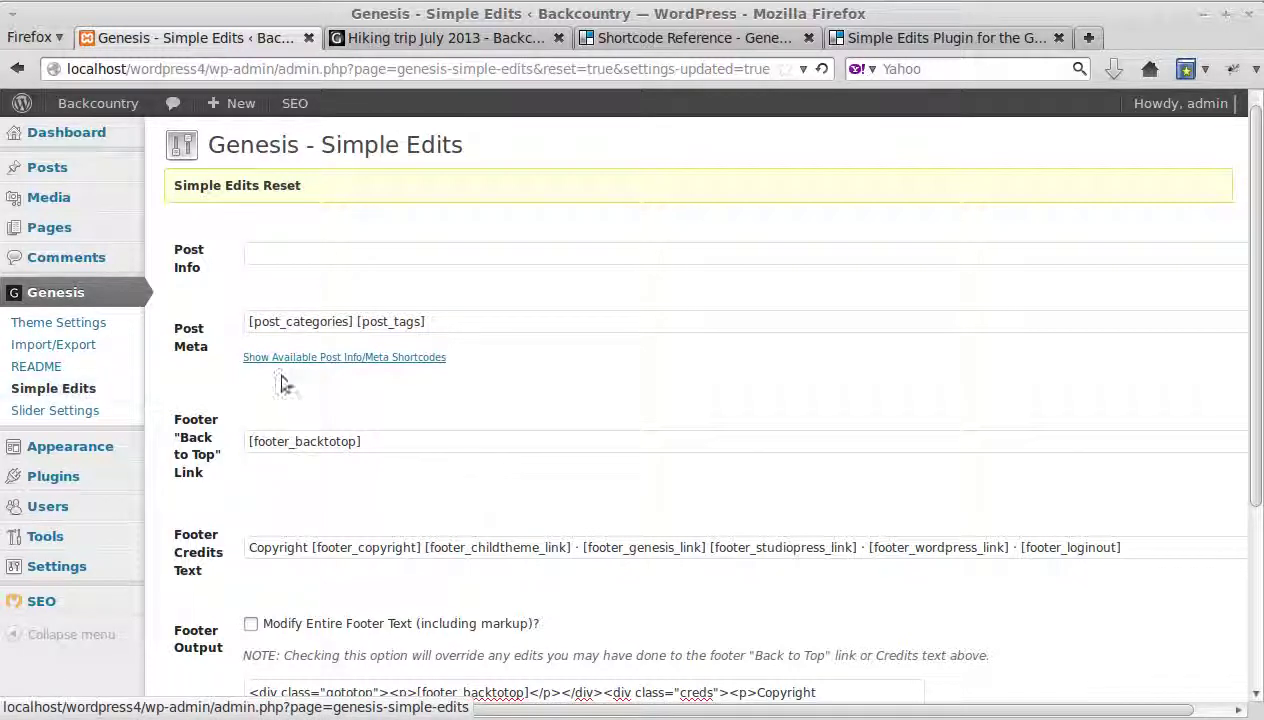
left_click(287, 357)
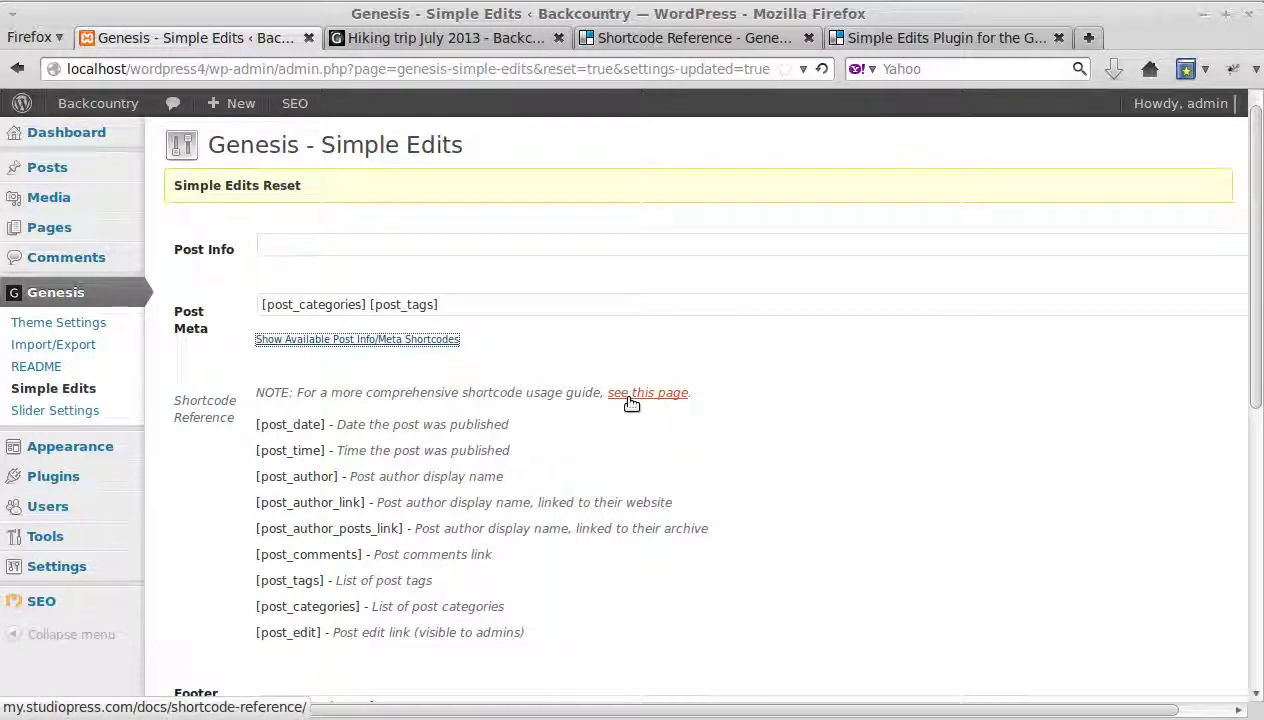
- Browse the post and footer shortcodes on the StudioPress Shortcode Reference page, and return to its beginning
left_click(686, 37)
scroll(763, 598, "up", 15)
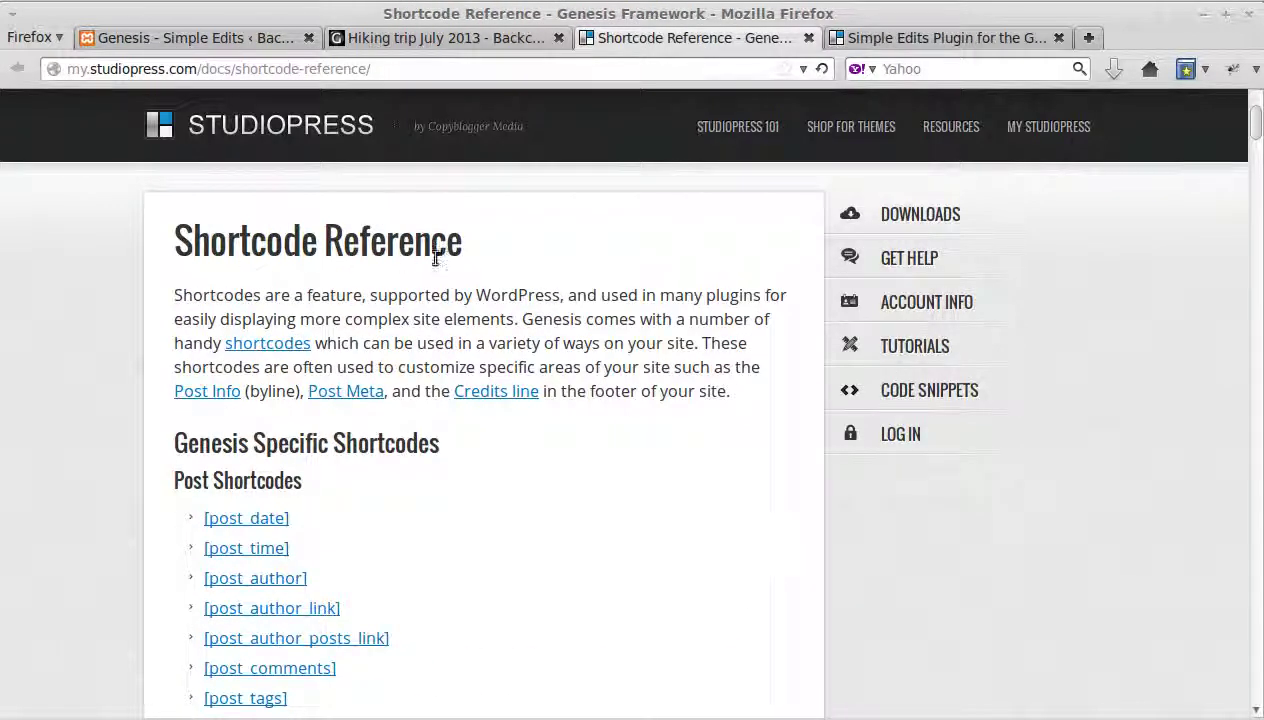
scroll(548, 576, "down", 1)
scroll(548, 576, "down", 10)
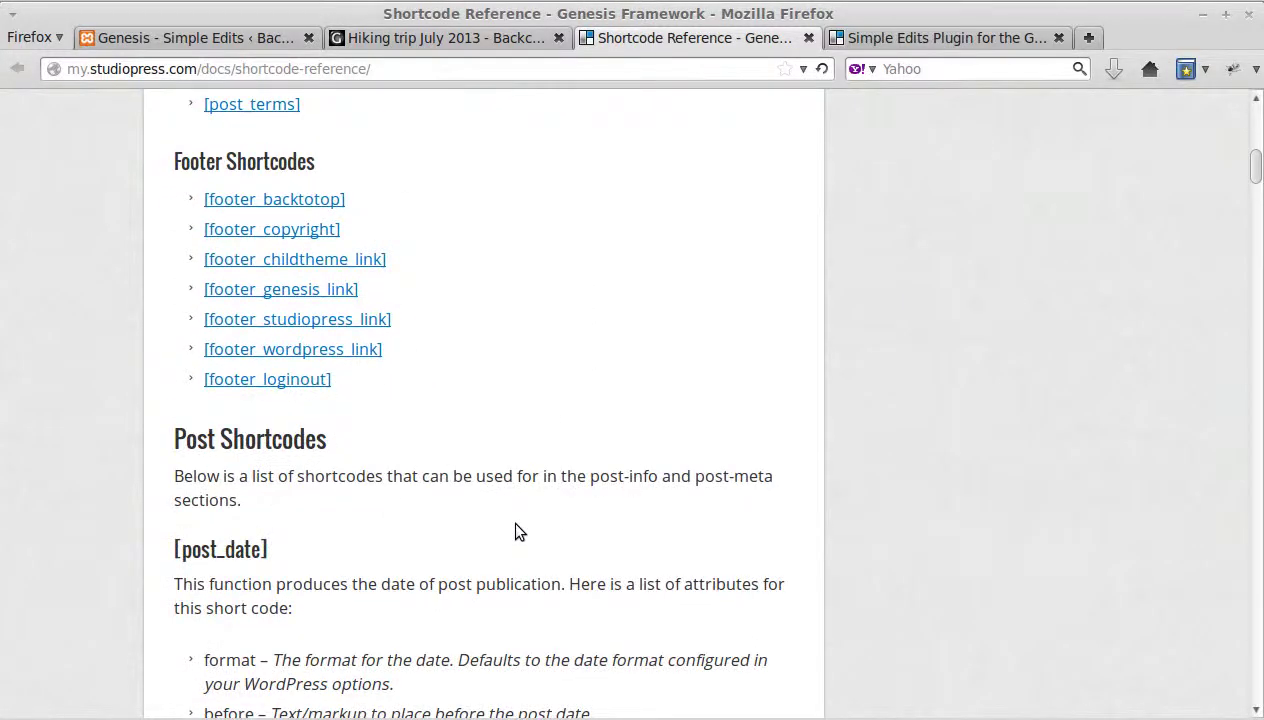
scroll(516, 538, "down", 7)
scroll(513, 533, "up", 17)
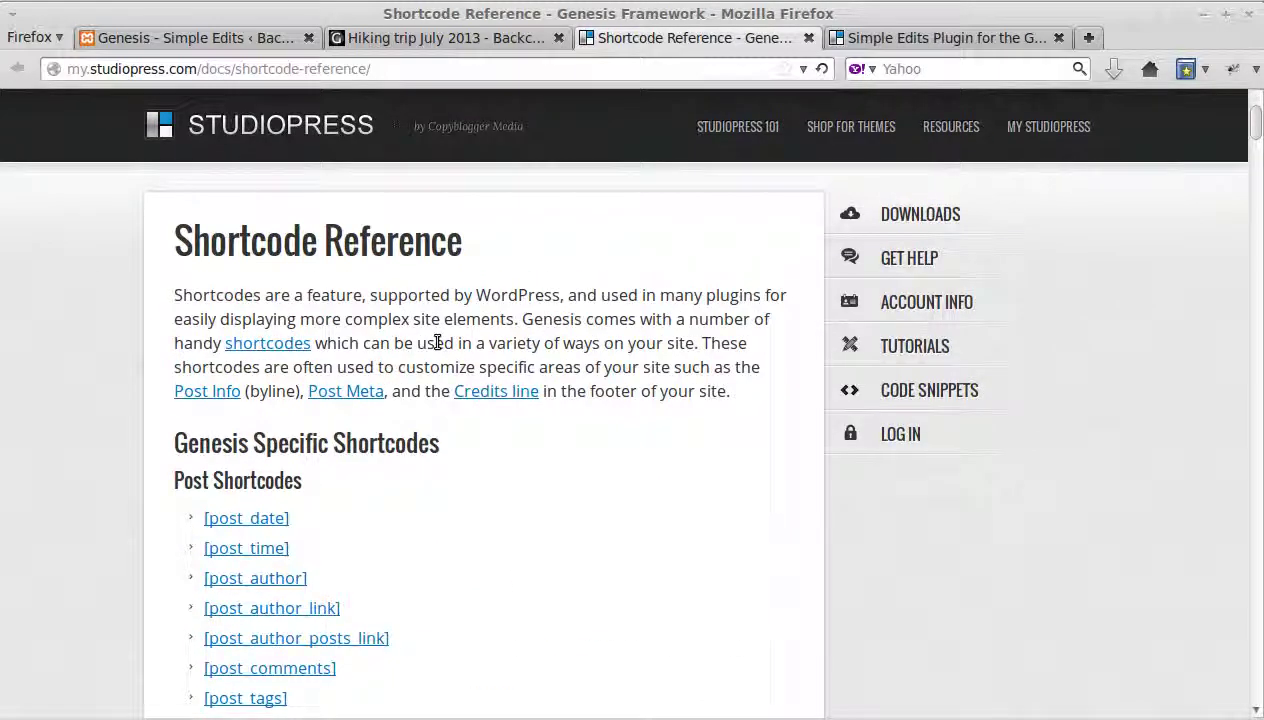
- Go back to the Simple Edits settings and hide the available Post Info/Meta shortcodes list
left_click(278, 38)
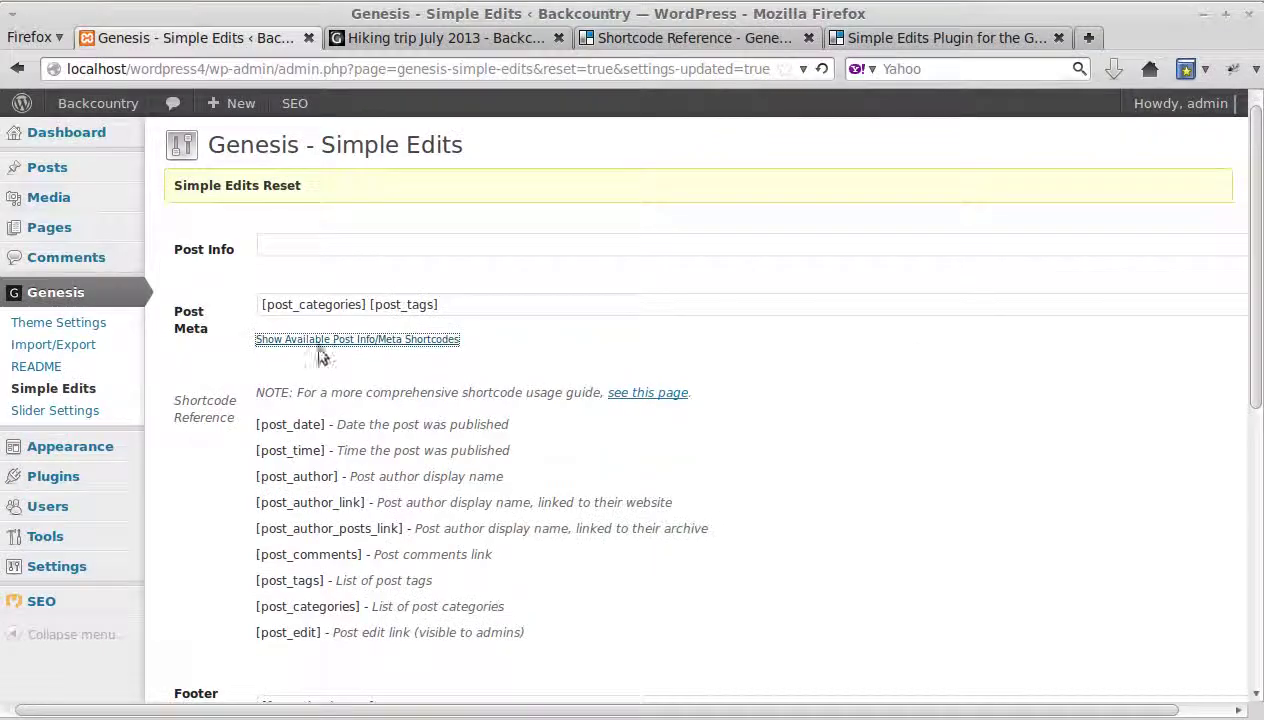
left_click(318, 340)
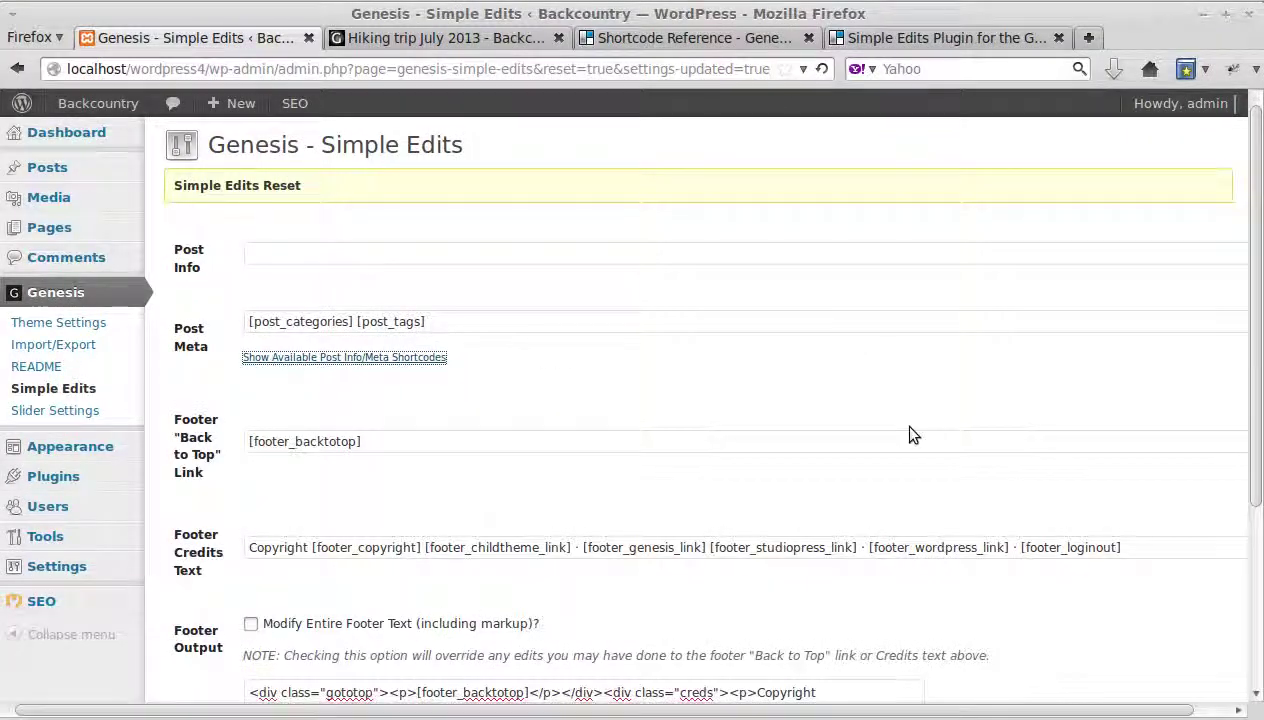